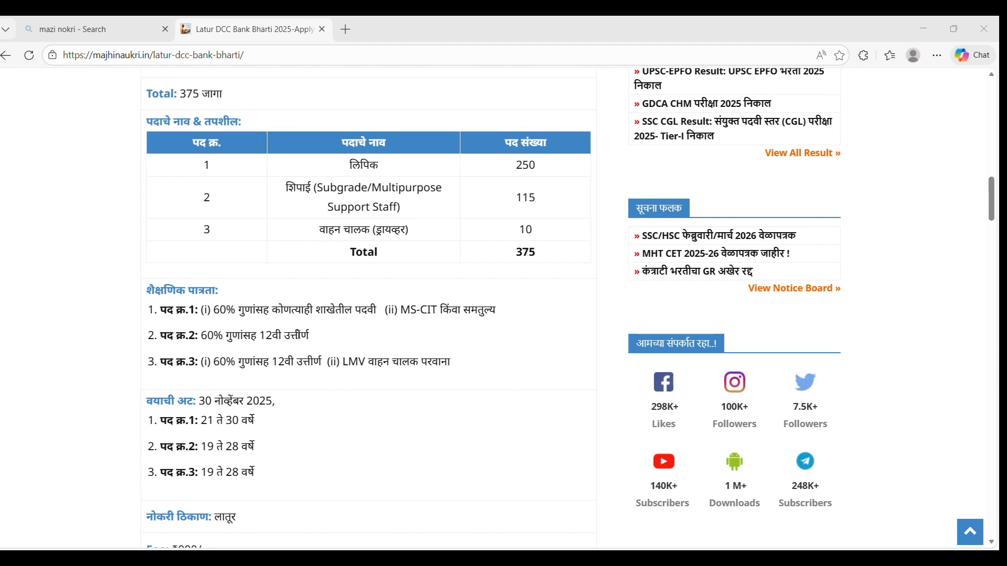
Scroll the Latur DCC Bank Bharti article down to its fee, dates and Important Links table.
scroll(299, 336, down, 5)
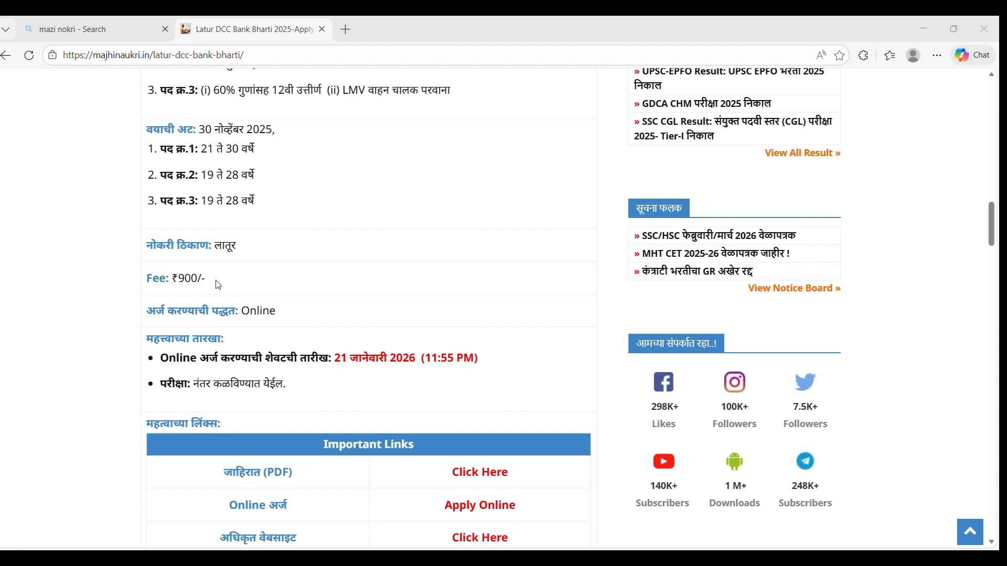
scroll(231, 299, down, 3)
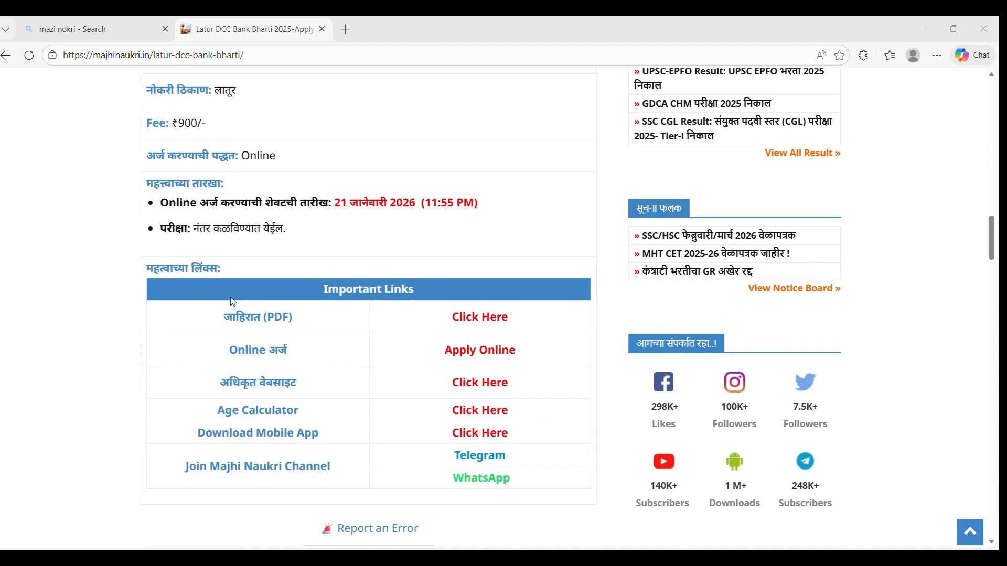
Go from Apply Online to New Registration, dismiss the instructions notice and accept the privacy notice.
click(485, 357)
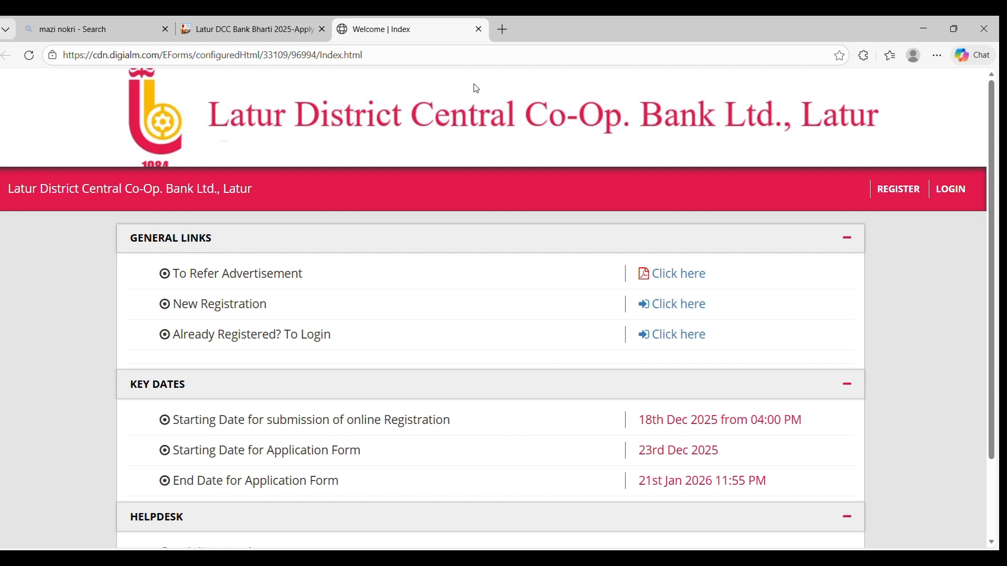
click(665, 309)
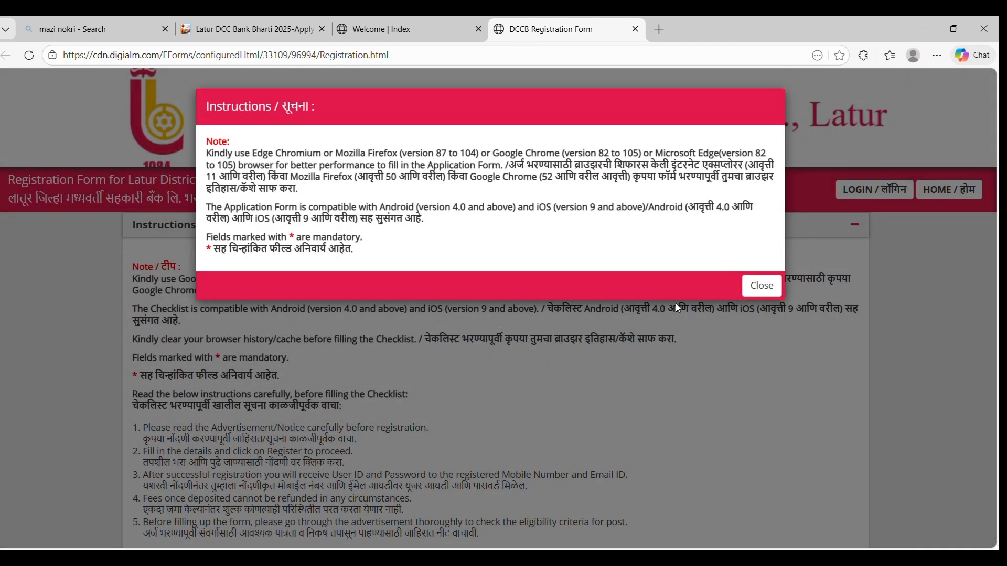
click(762, 286)
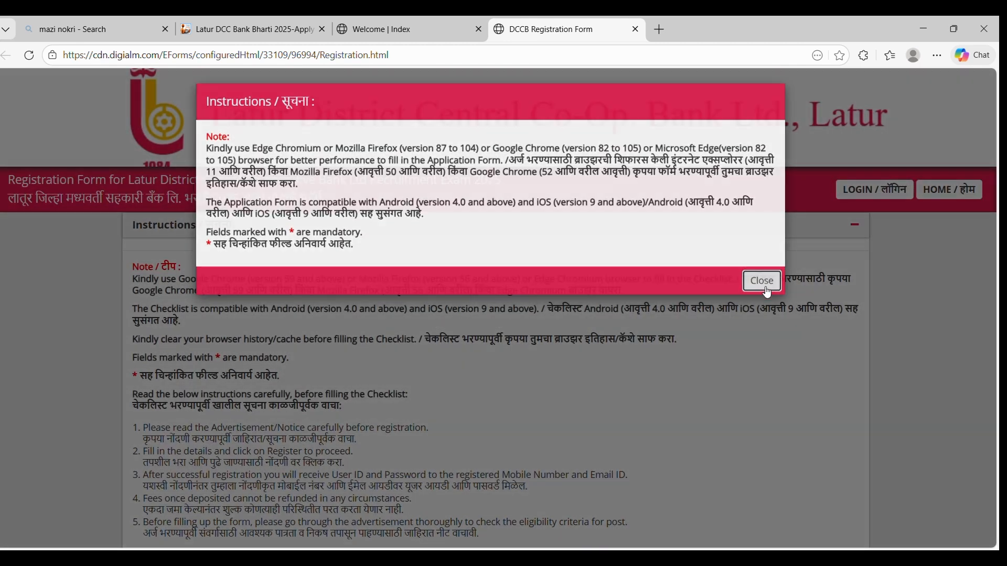
scroll(616, 313, down, 4)
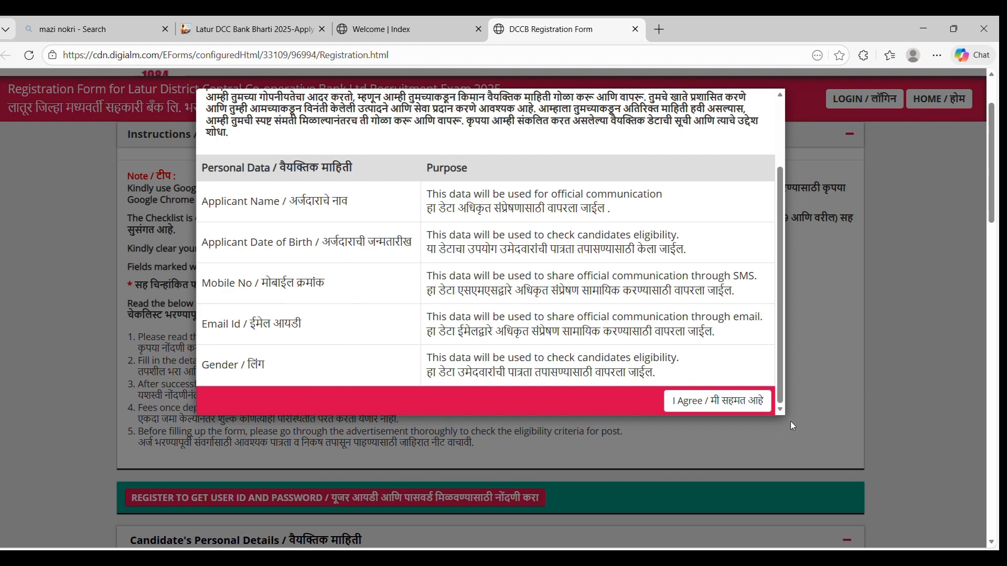
click(727, 405)
Select No for the name-change question and place the cursor in the Mobile No field.
scroll(727, 405, down, 7)
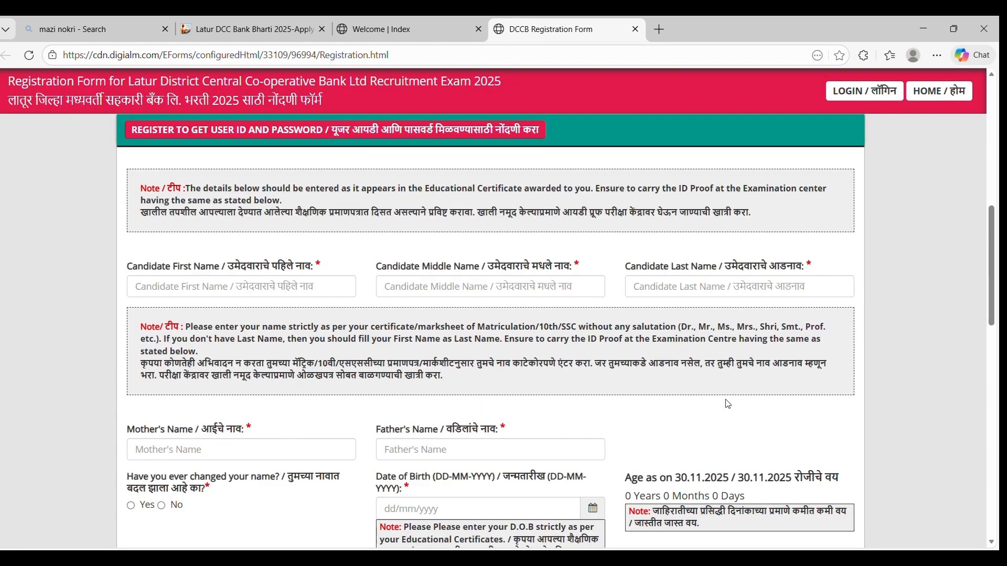
scroll(719, 403, down, 1)
scroll(719, 403, up, 1)
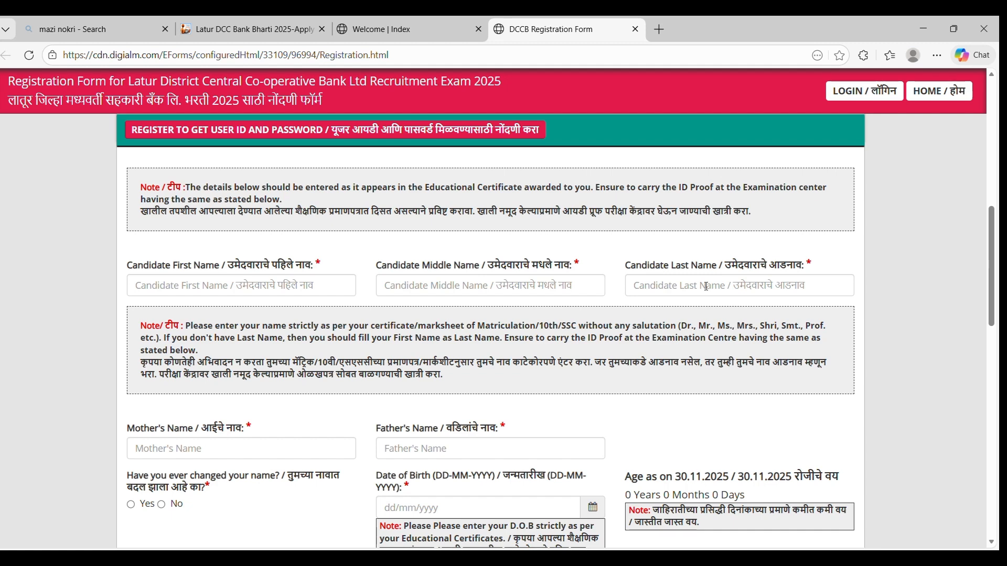
scroll(705, 287, down, 2)
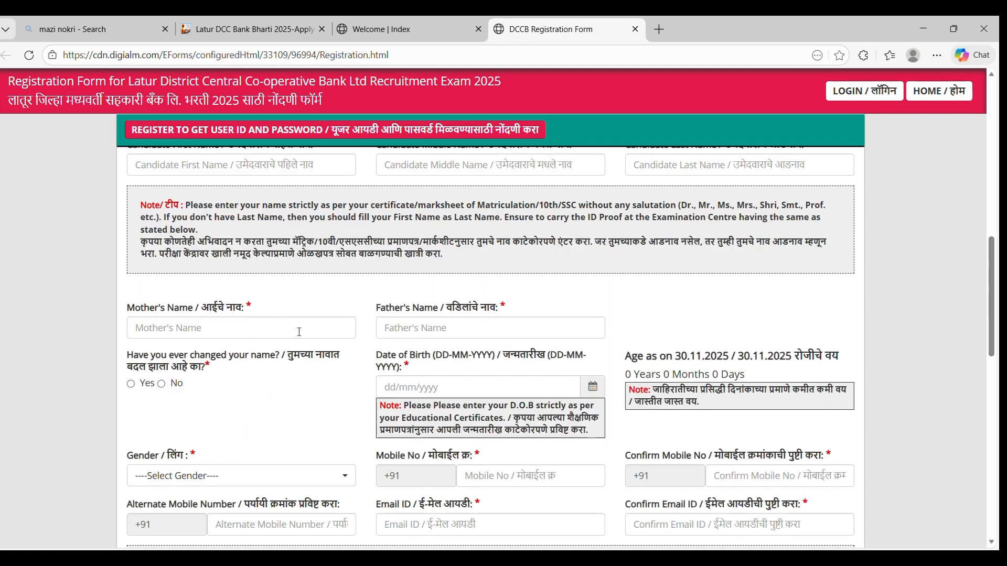
click(162, 386)
scroll(547, 390, down, 2)
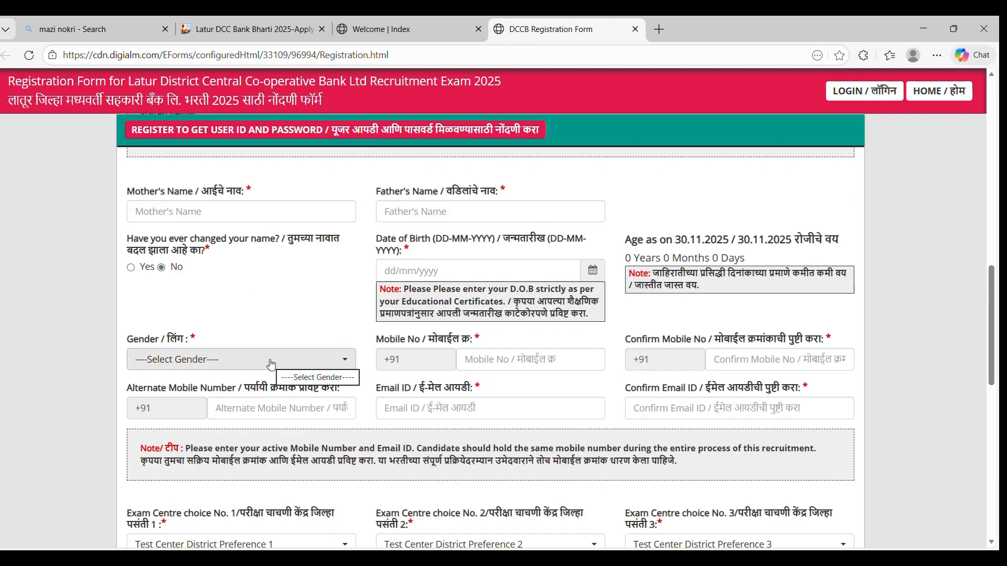
click(534, 367)
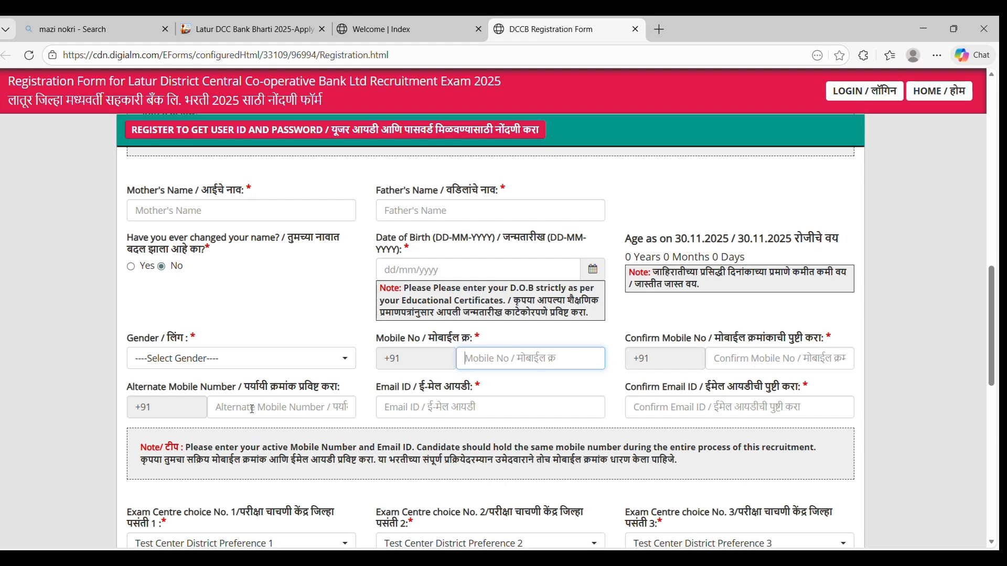
scroll(252, 409, down, 1)
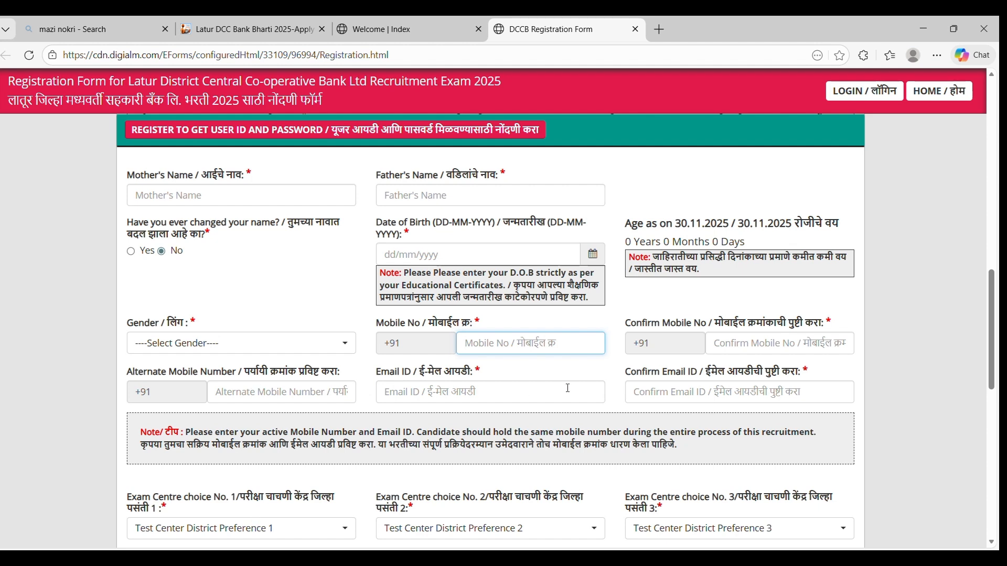
scroll(464, 412, down, 4)
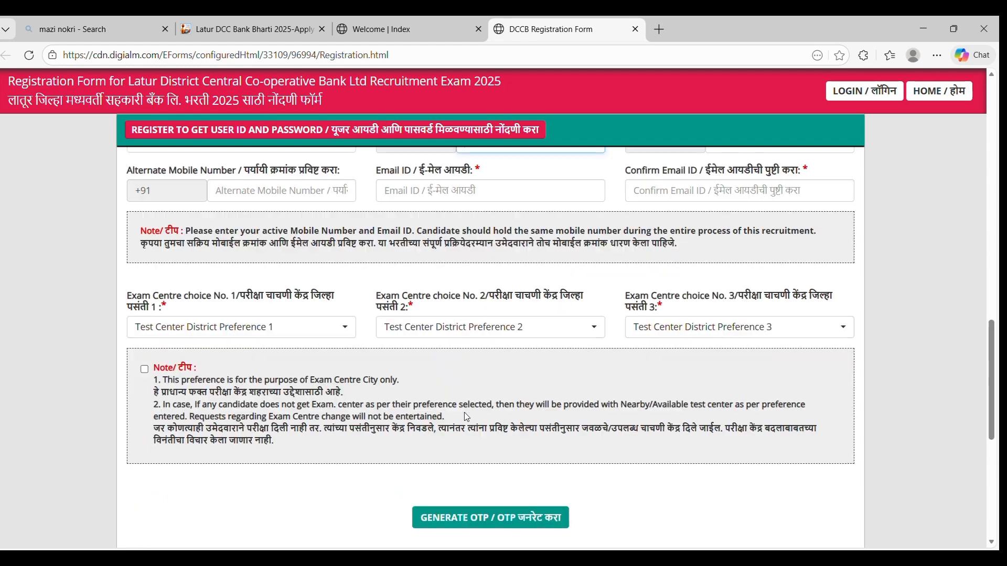
Open and close the Exam Centre choice 1 list, then tick the exam-centre preference note.
click(281, 329)
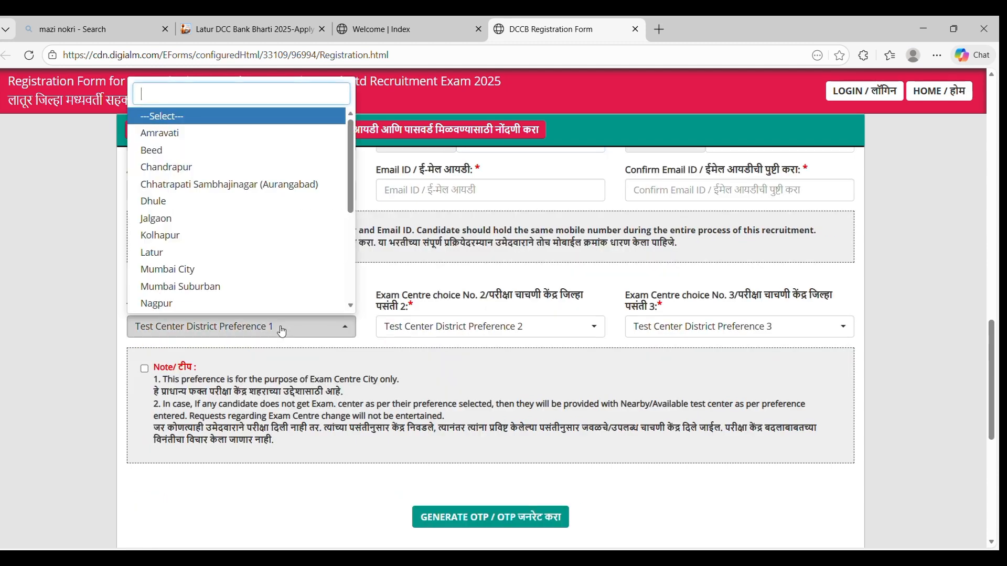
scroll(301, 211, down, 8)
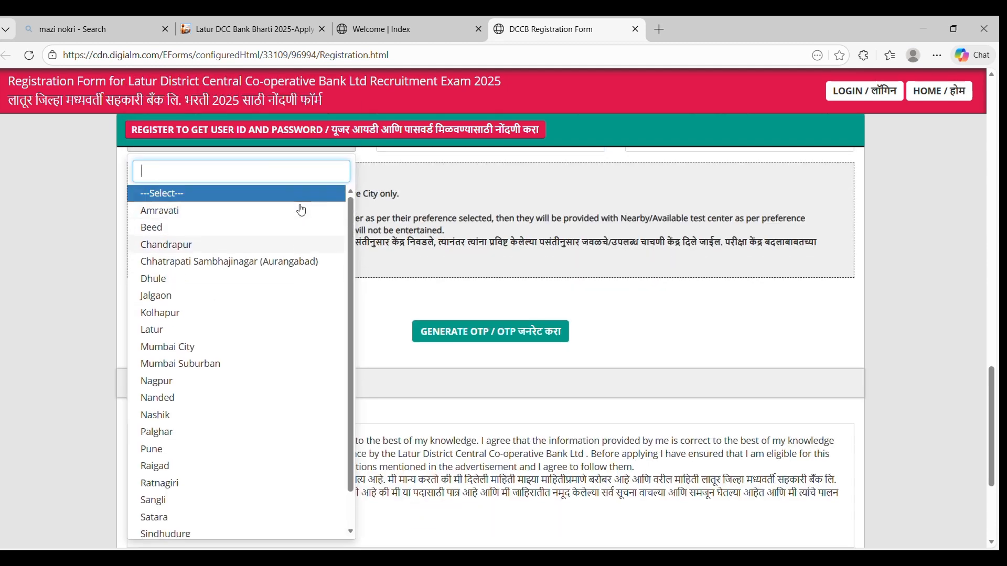
click(369, 199)
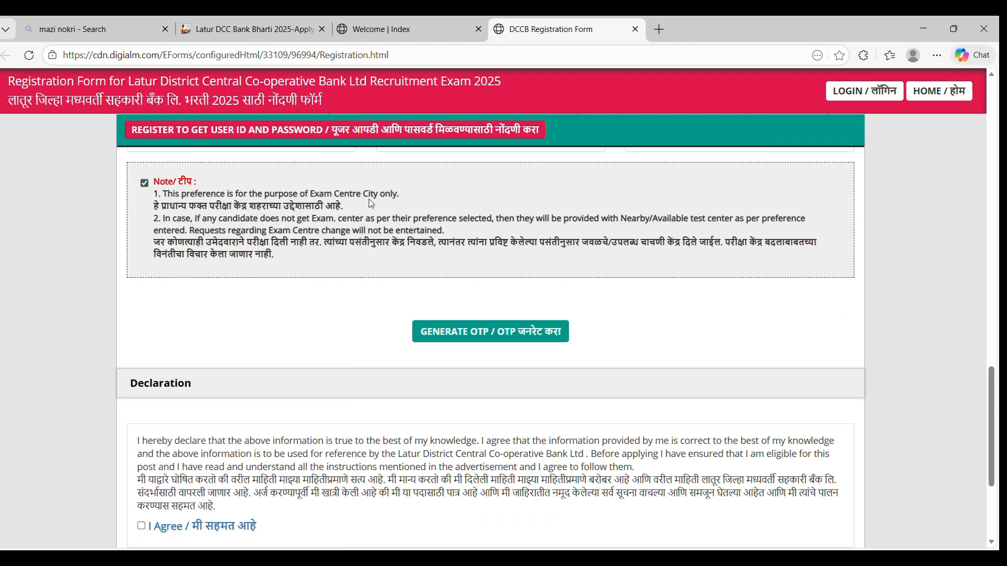
scroll(333, 291, up, 3)
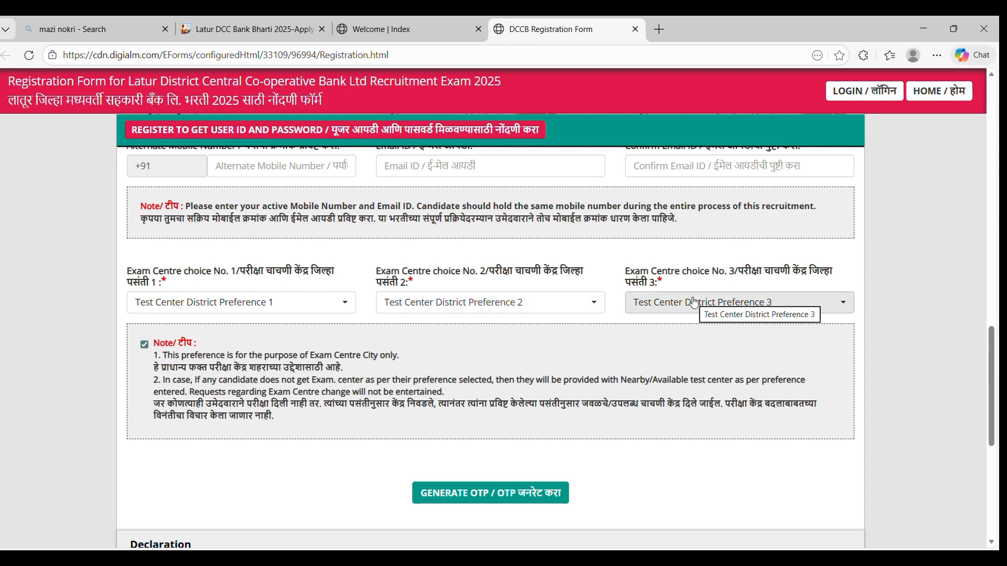
scroll(694, 303, down, 3)
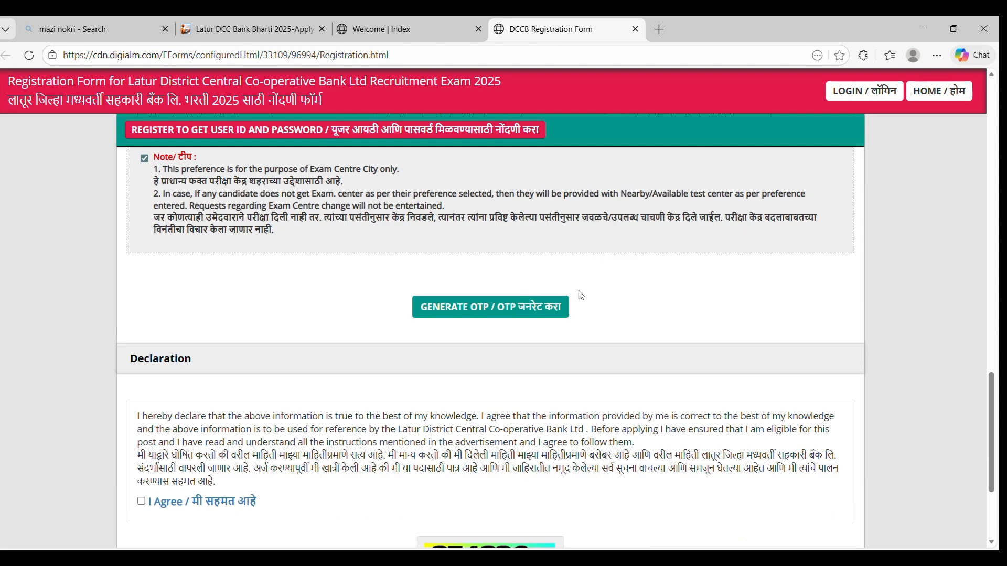
scroll(579, 295, down, 1)
scroll(580, 297, up, 4)
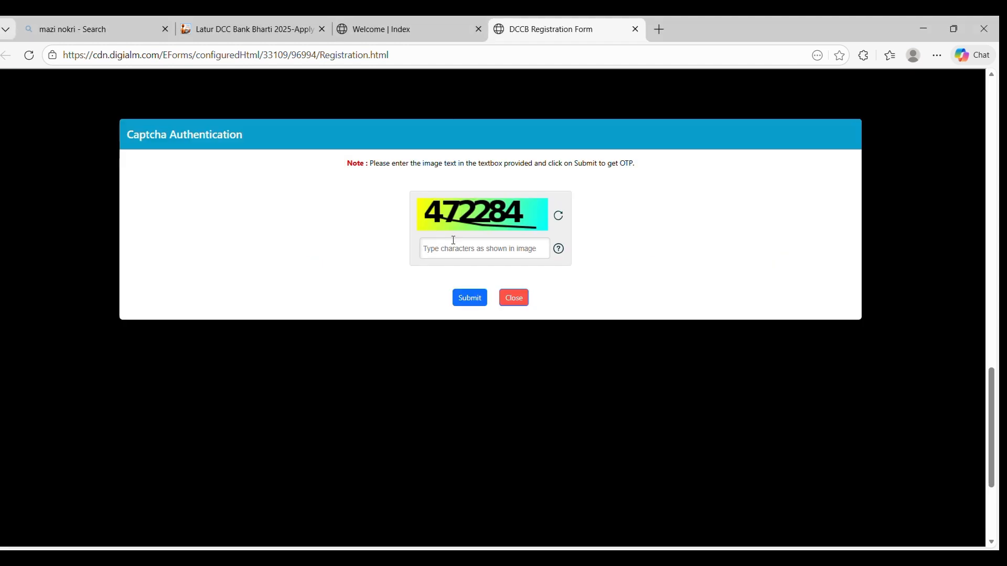
Enter the captcha characters shown in the Captcha Authentication box.
text(472284)
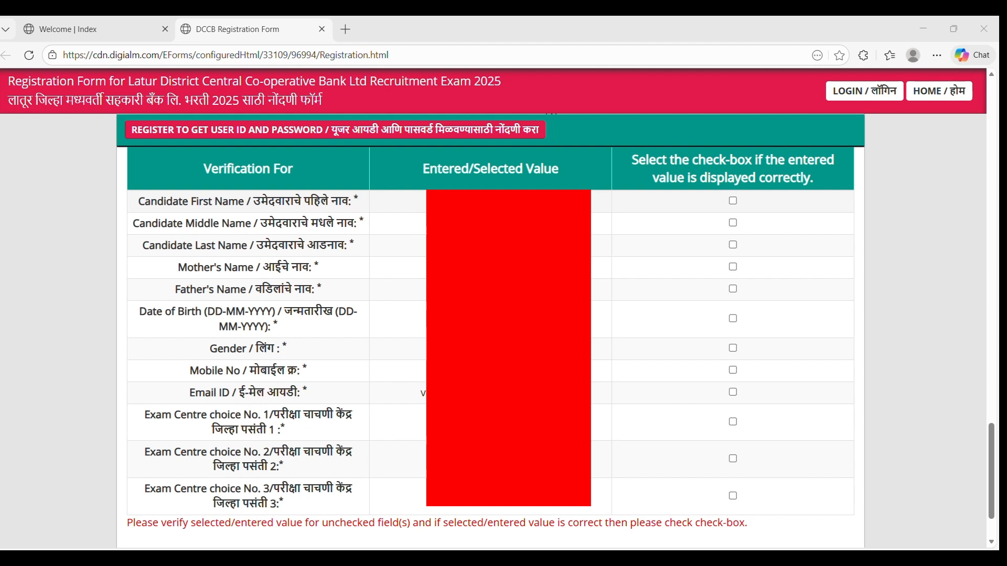
Tick the verification boxes for first, middle and last name, parents' names, birth date and gender.
click(733, 201)
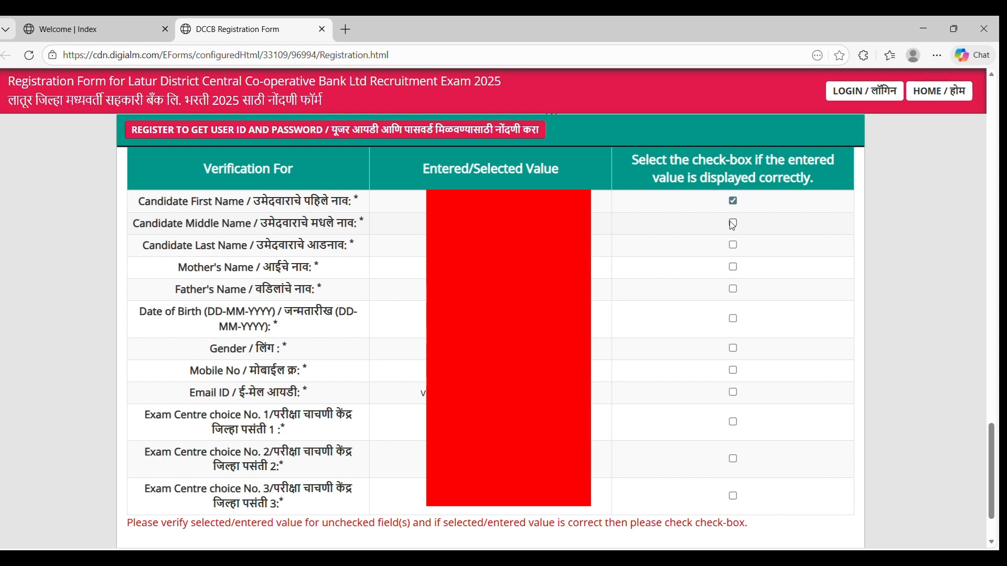
click(734, 222)
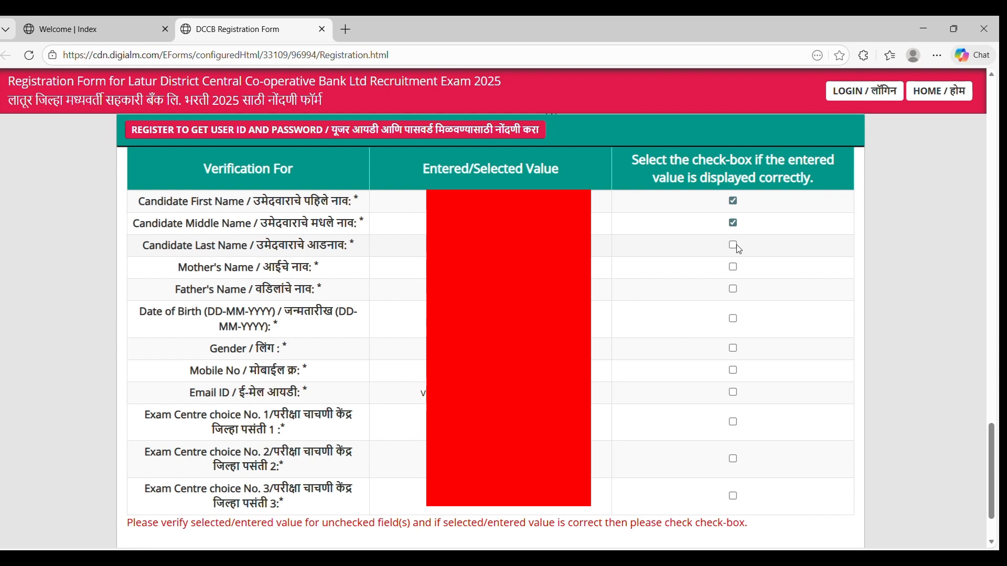
click(734, 245)
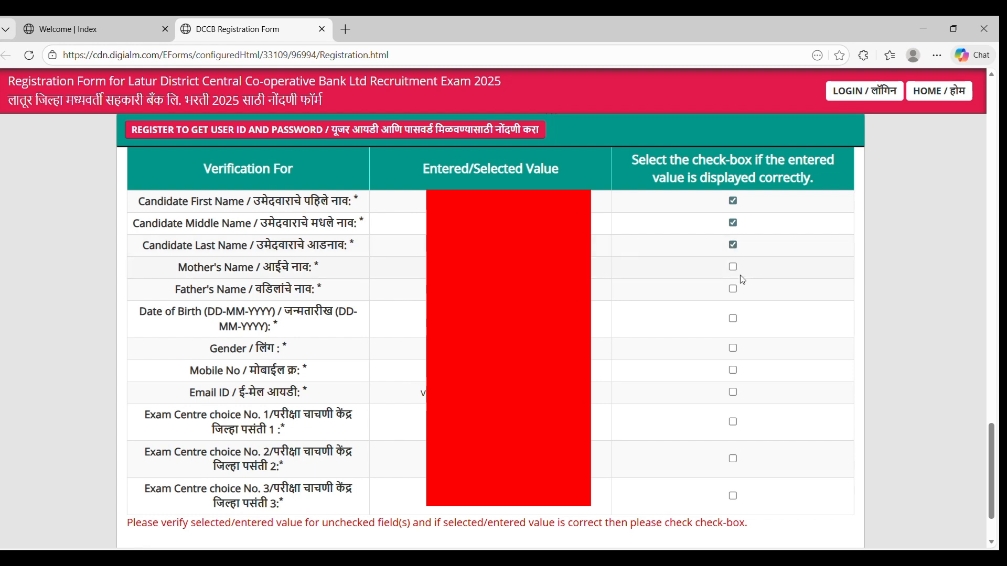
click(733, 267)
click(733, 289)
click(733, 319)
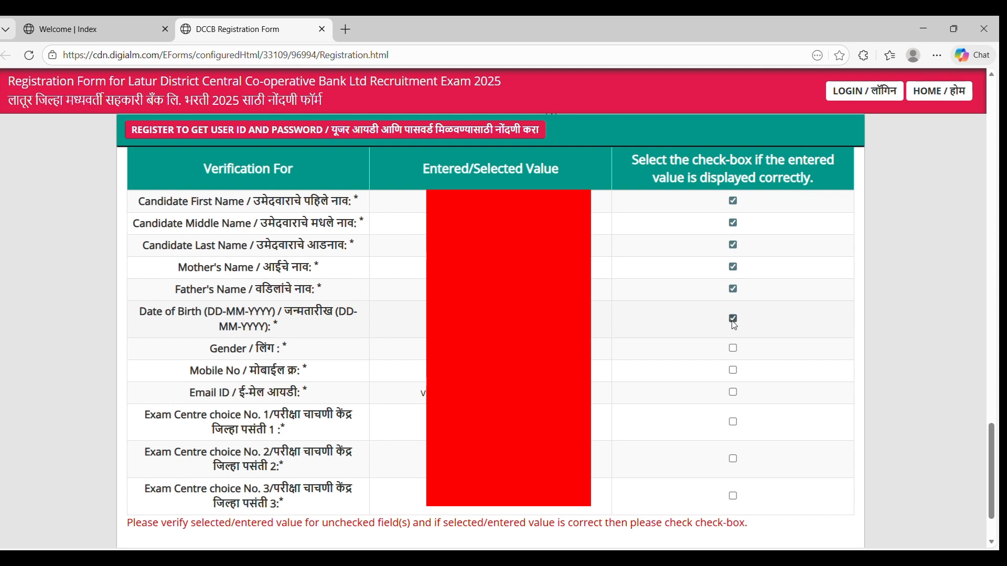
click(733, 349)
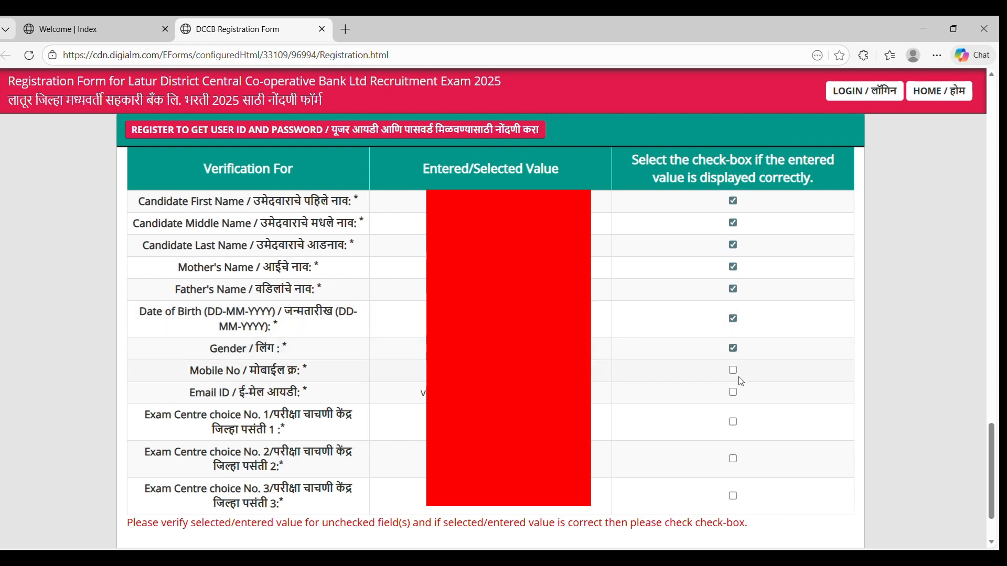
Confirm mobile number, email and all three exam-centre choices, then submit the registration.
click(733, 371)
click(734, 393)
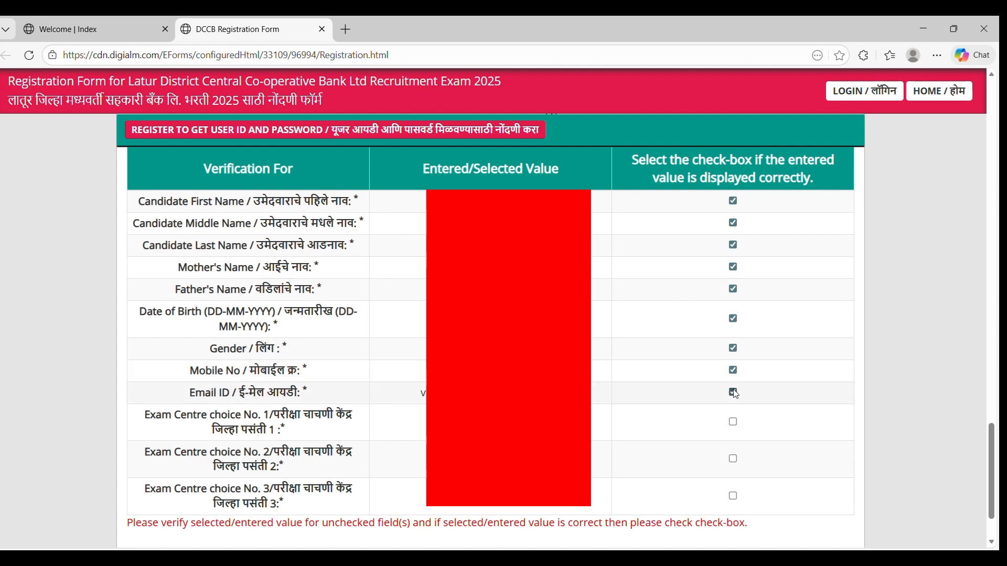
click(733, 422)
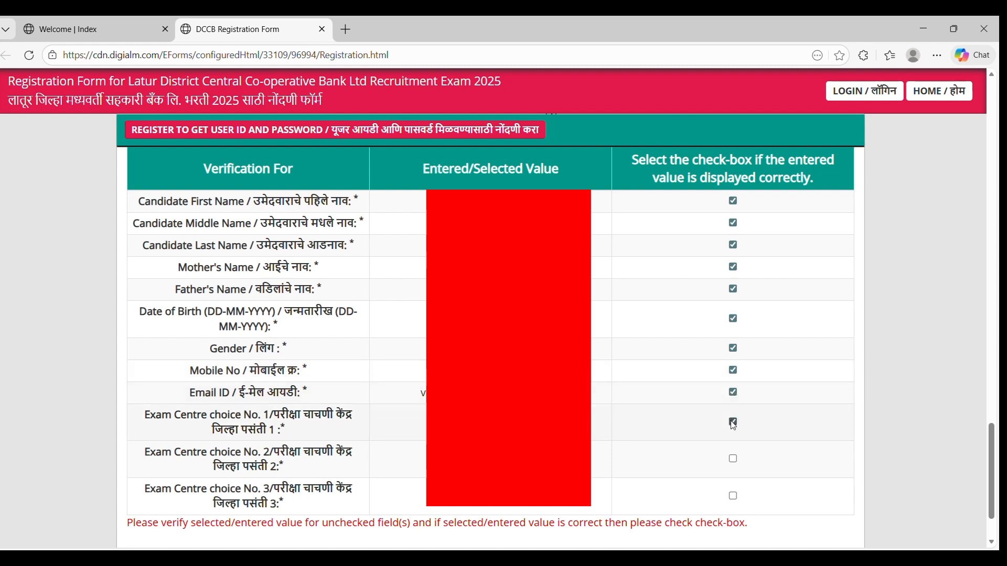
click(736, 457)
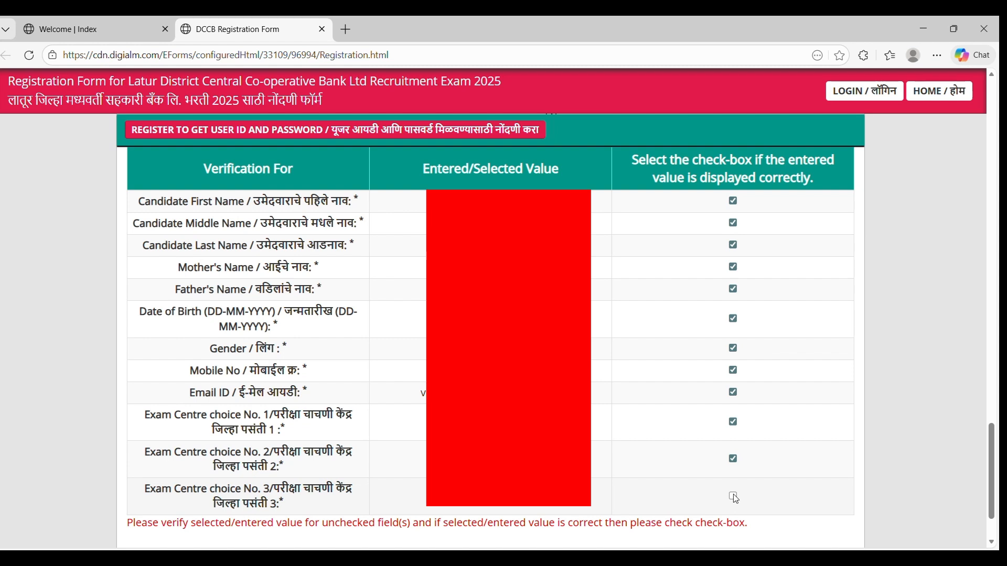
click(735, 495)
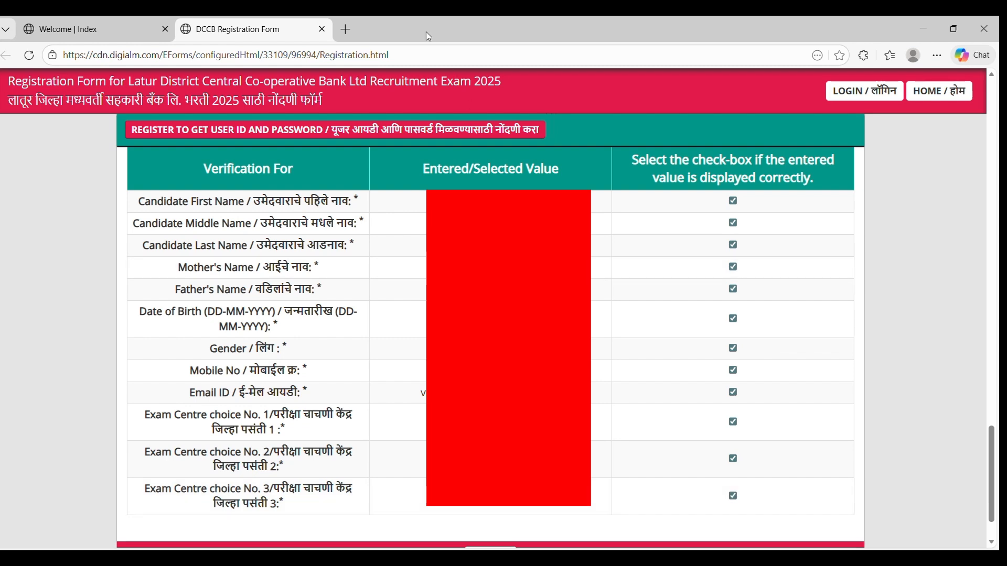
scroll(461, 134, down, 2)
click(501, 523)
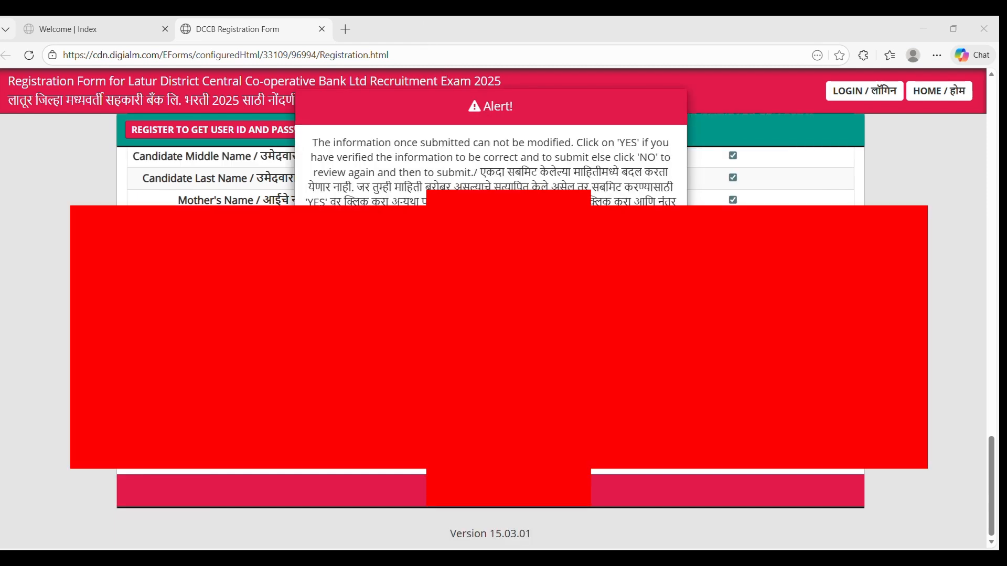
Answer YES to the submission alert, then go to the new profile's APPLY POST page.
click(474, 248)
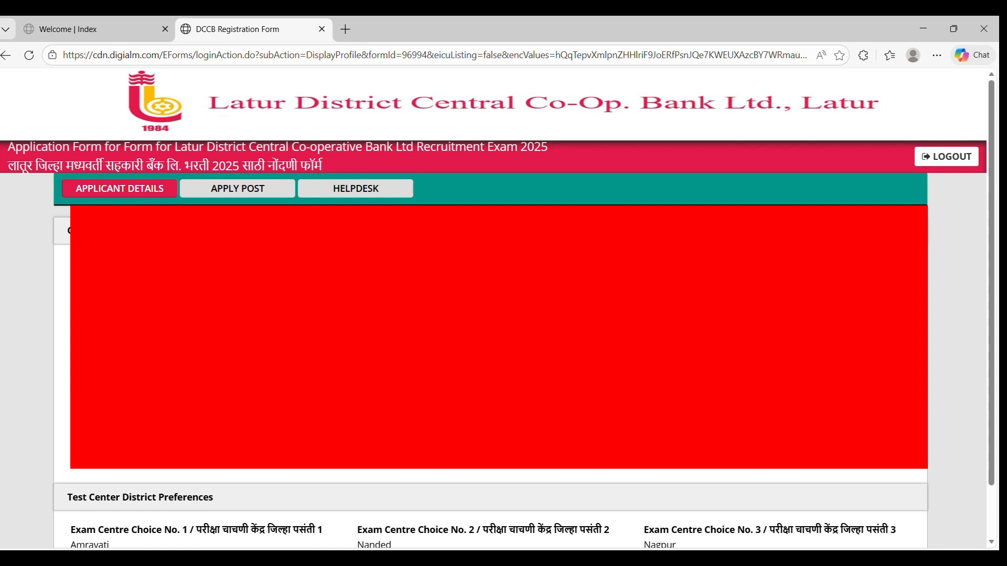
scroll(411, 154, down, 1)
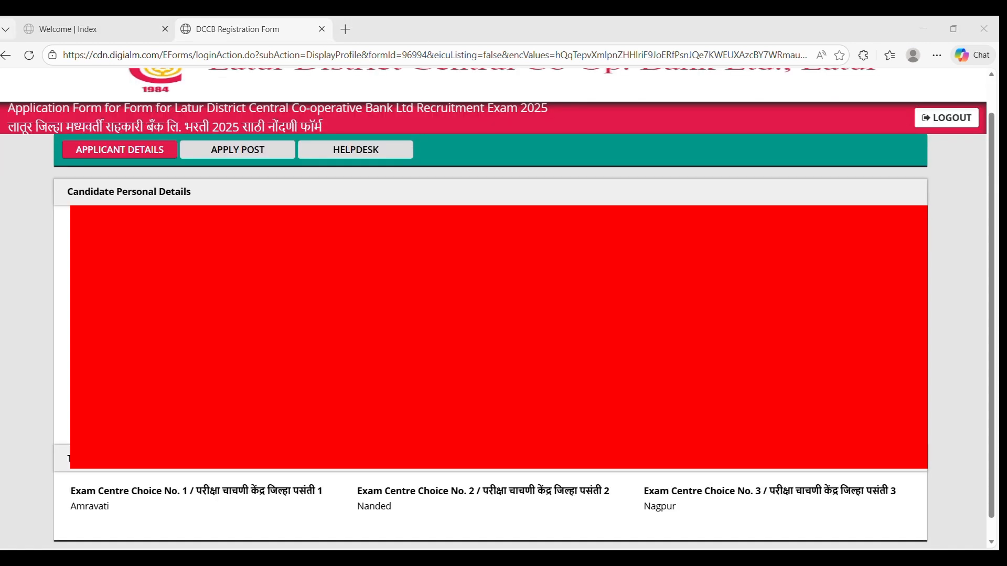
click(275, 150)
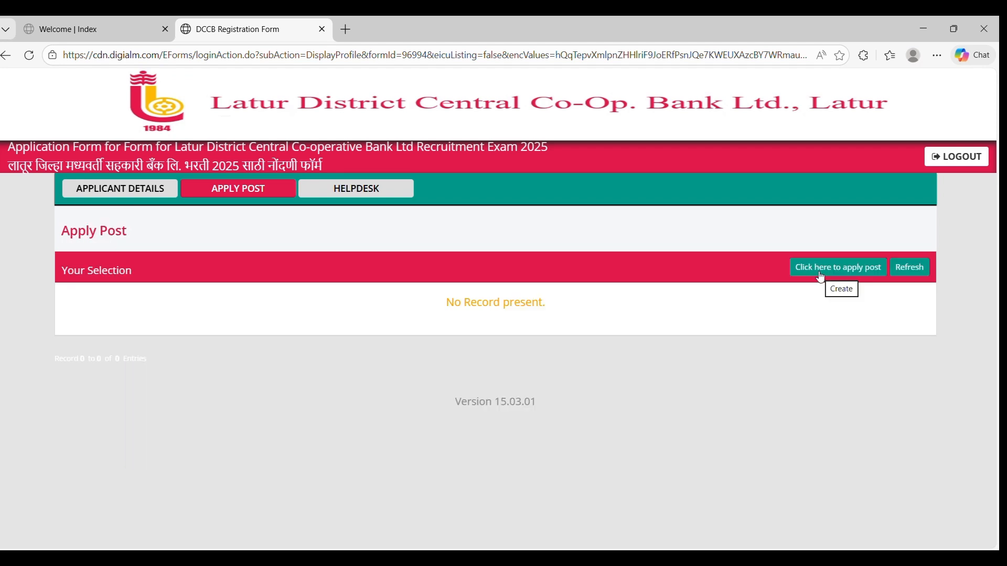
Start a new post application, confirm reading the advertisement and select Peon as the post.
click(821, 272)
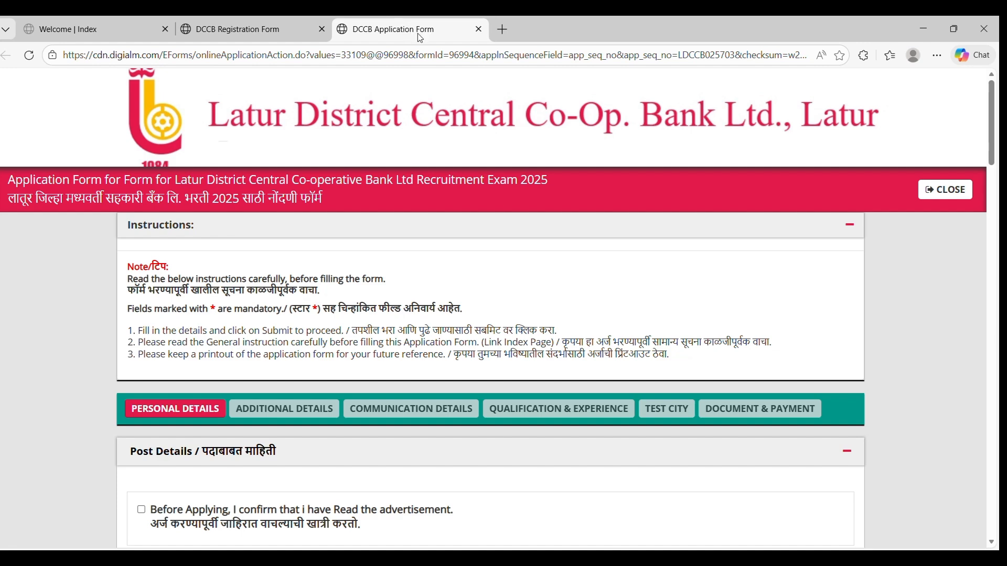
scroll(416, 83, down, 5)
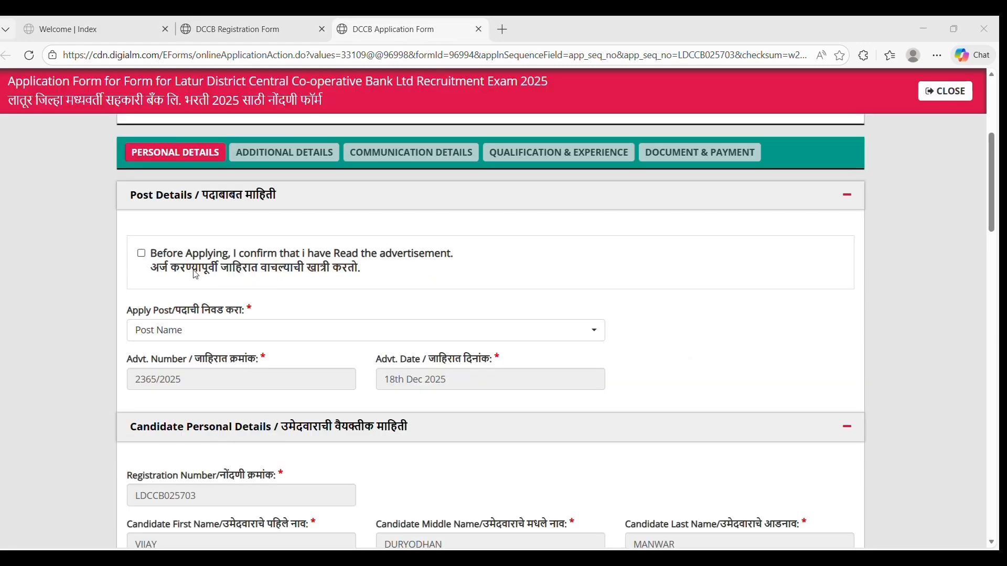
click(141, 254)
click(202, 336)
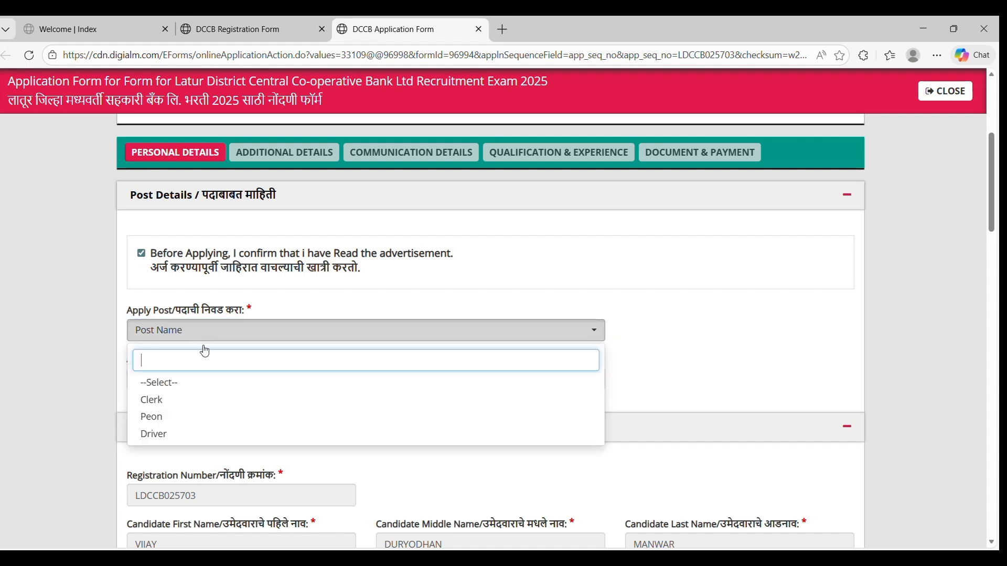
click(205, 419)
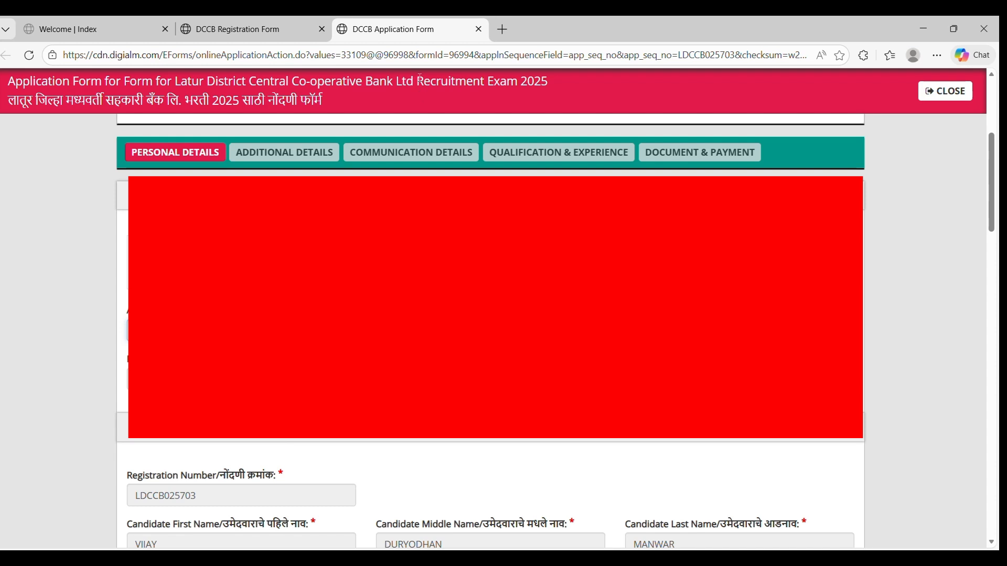
scroll(472, 315, down, 5)
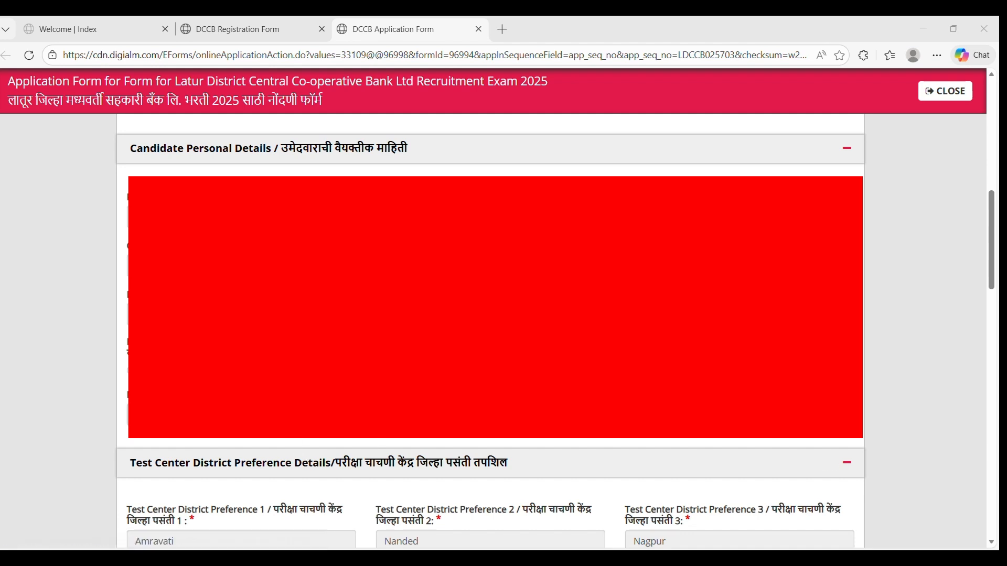
click(283, 415)
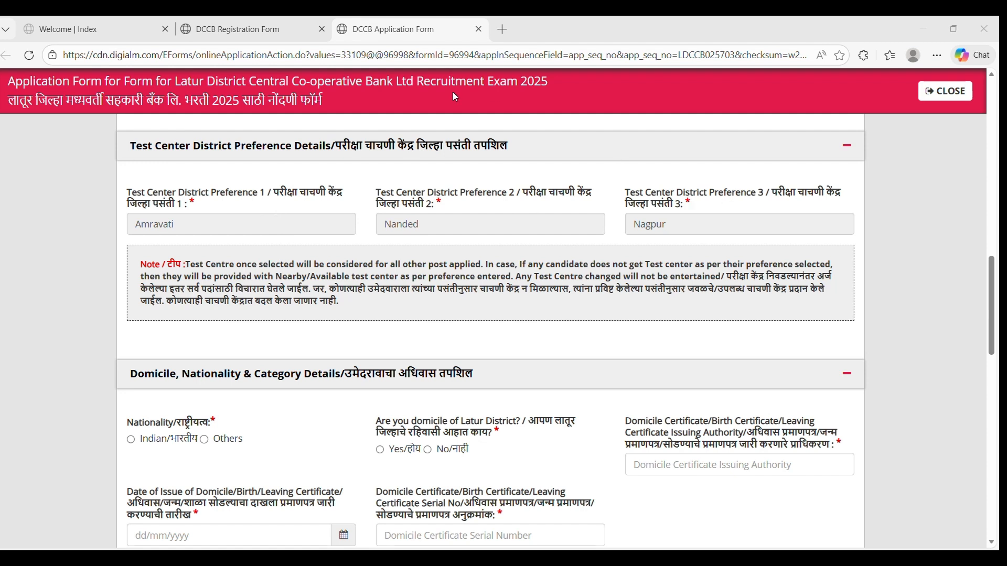
Set nationality to Indian and answer No to Latur domicile, leaving the district list unchosen.
scroll(313, 176, down, 4)
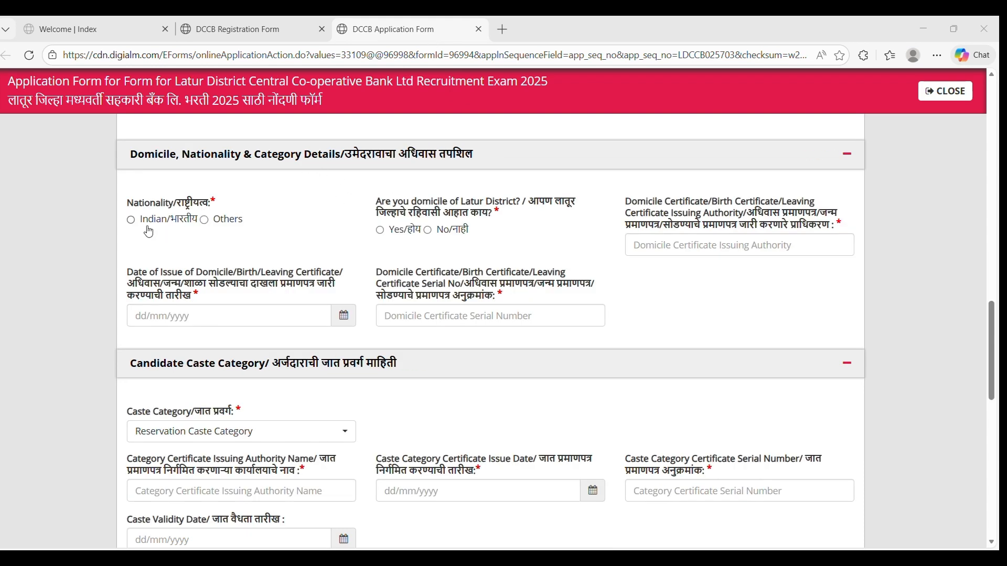
click(131, 221)
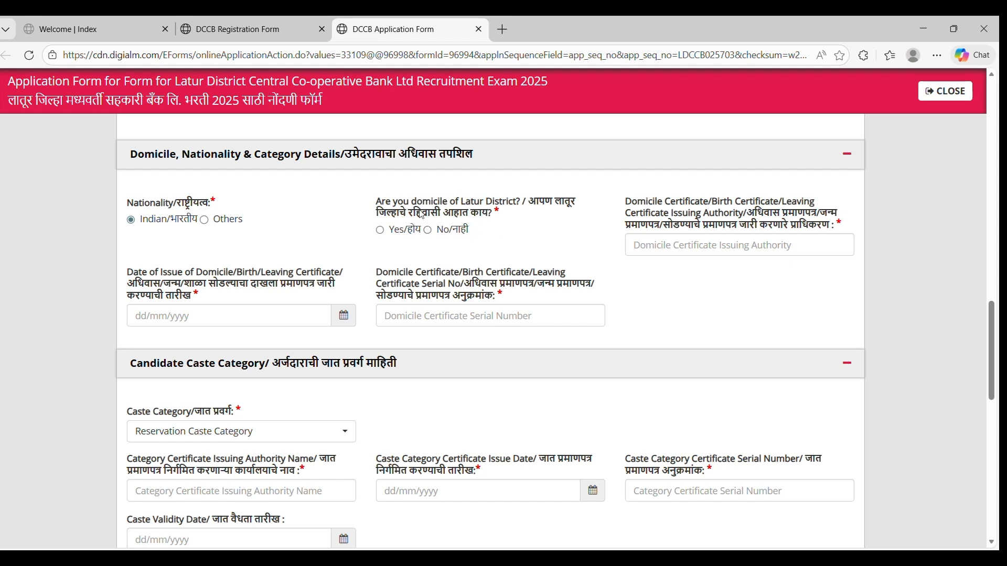
click(428, 230)
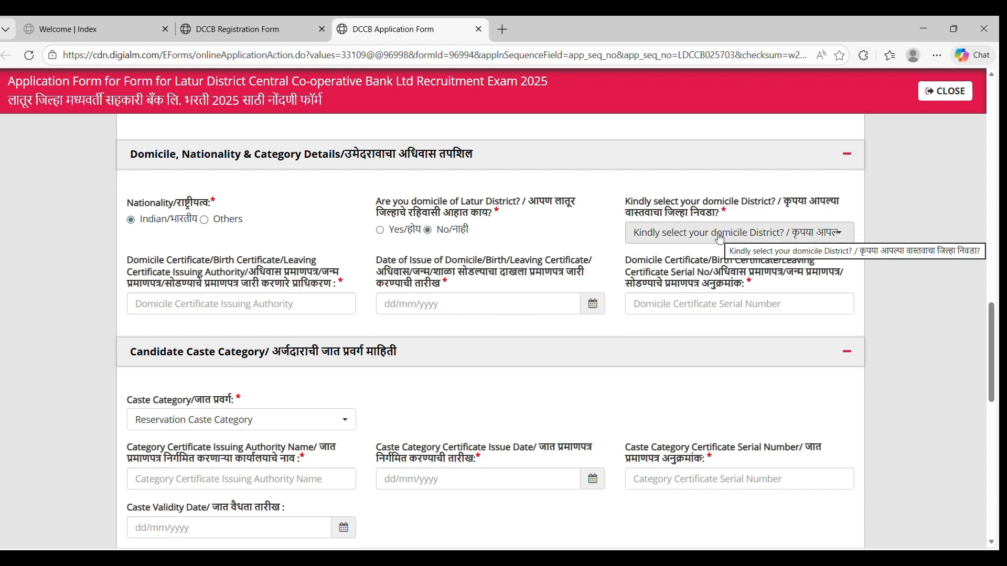
click(719, 236)
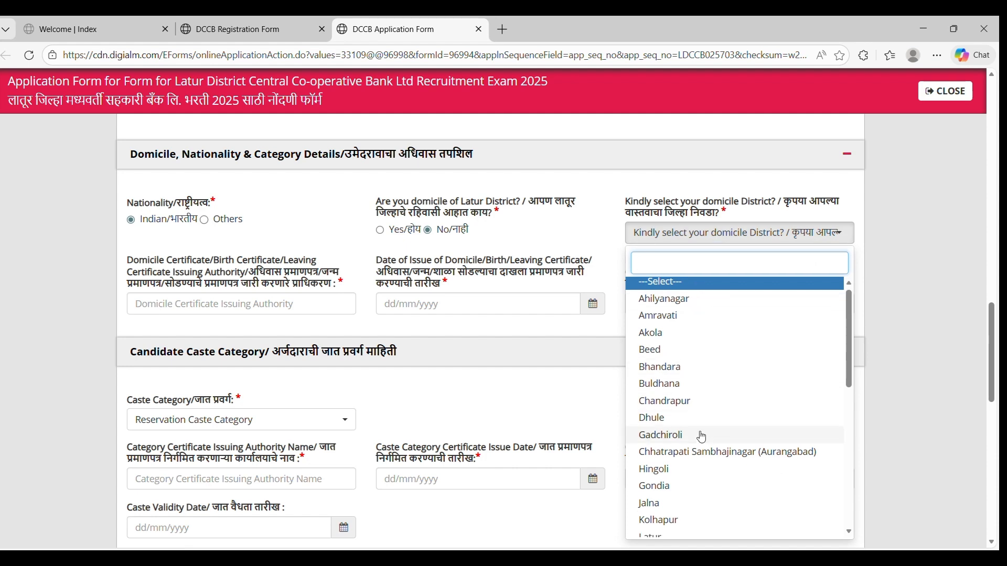
scroll(701, 436, down, 7)
scroll(701, 436, up, 8)
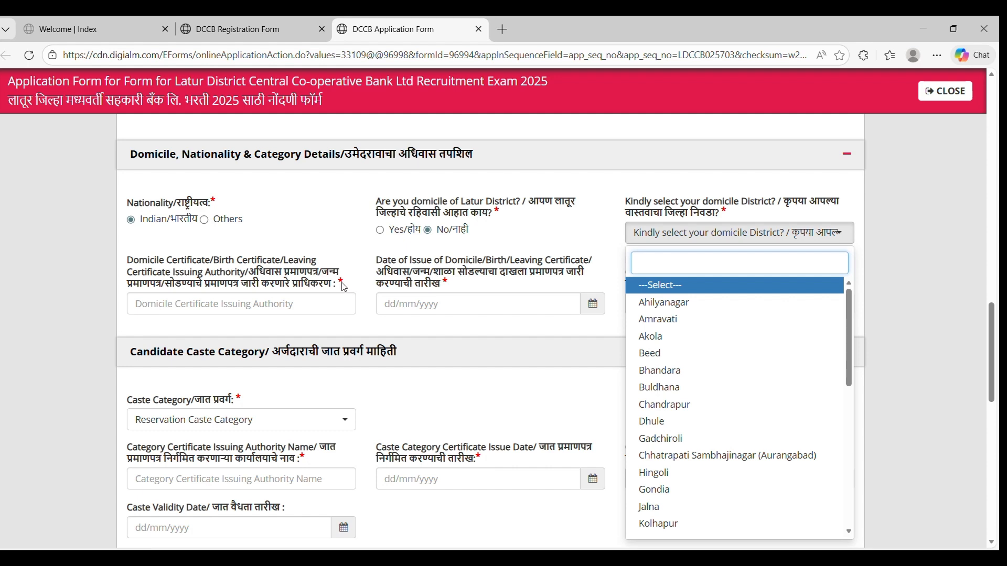
click(528, 255)
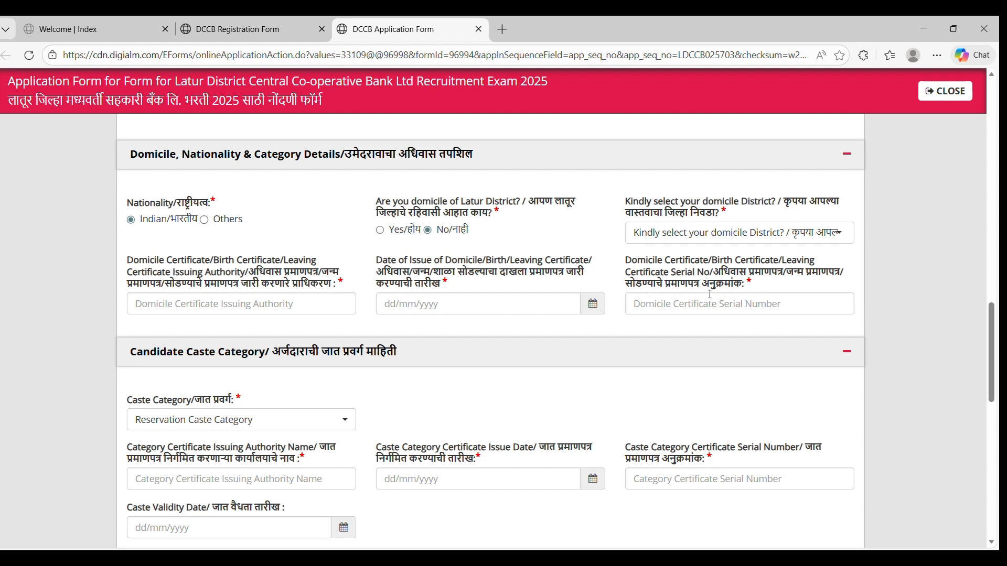
click(296, 420)
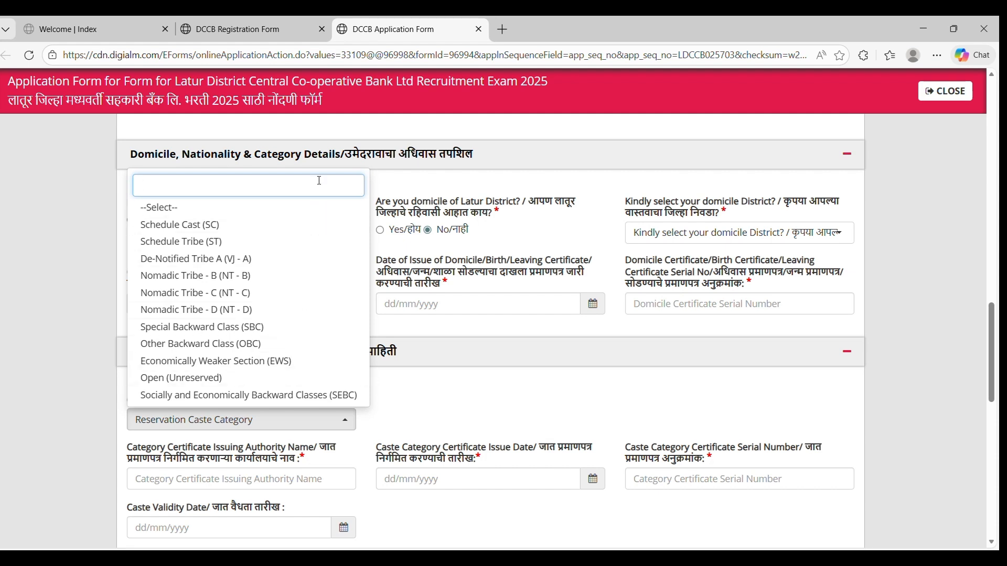
click(236, 208)
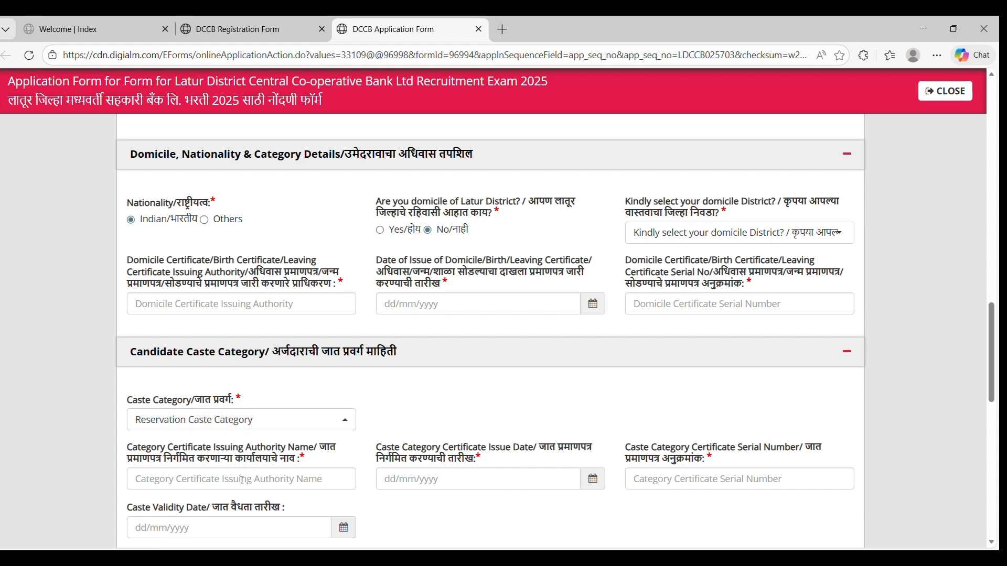
click(279, 480)
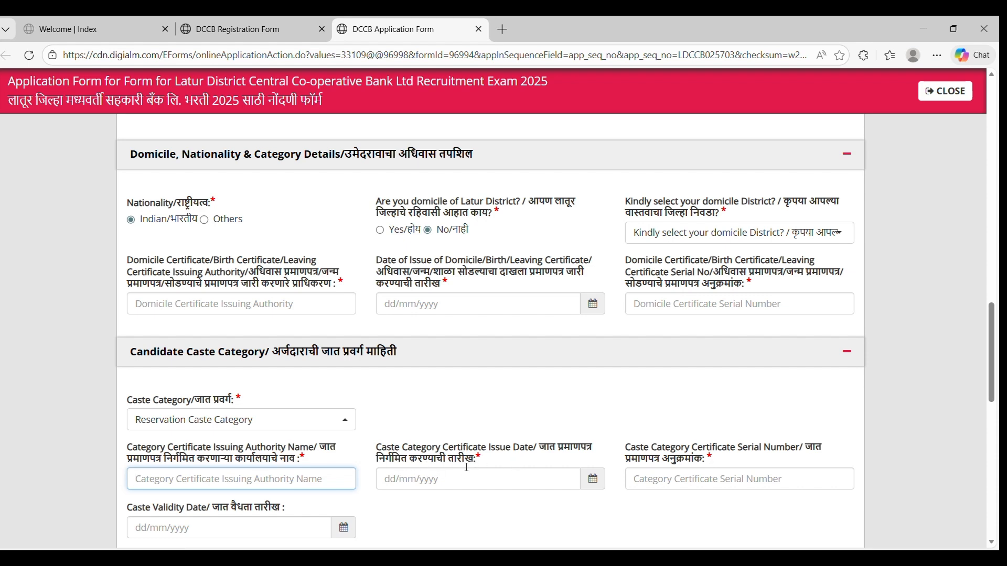
click(454, 478)
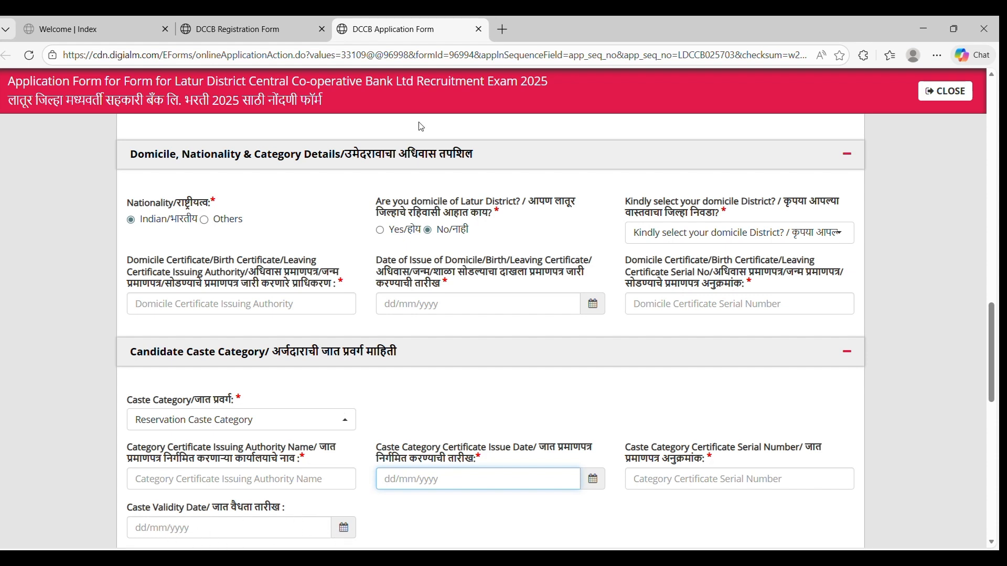
scroll(236, 213, down, 7)
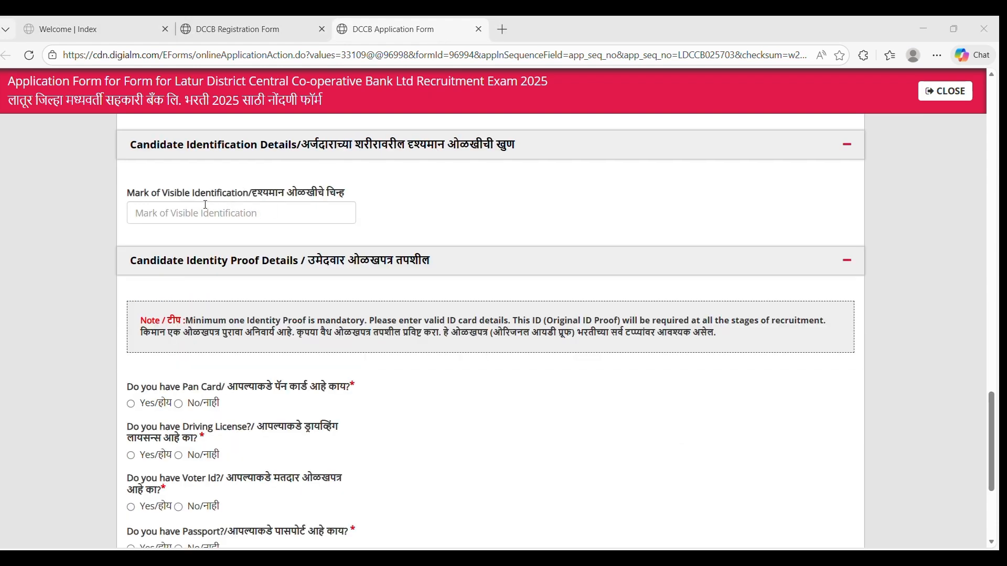
Answer Yes to holding a PAN card and a driving licence, leaving licence type unchosen.
click(233, 213)
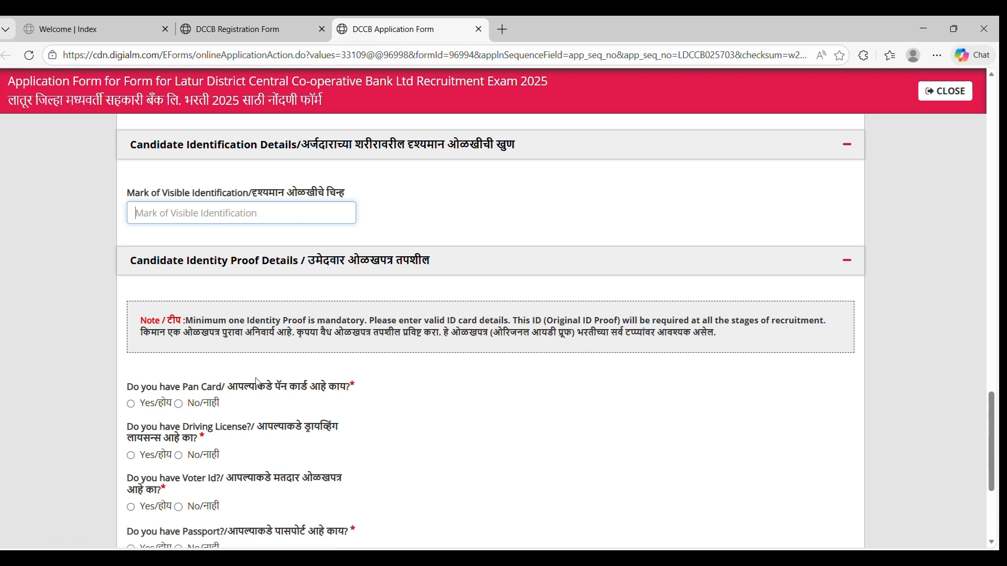
click(131, 404)
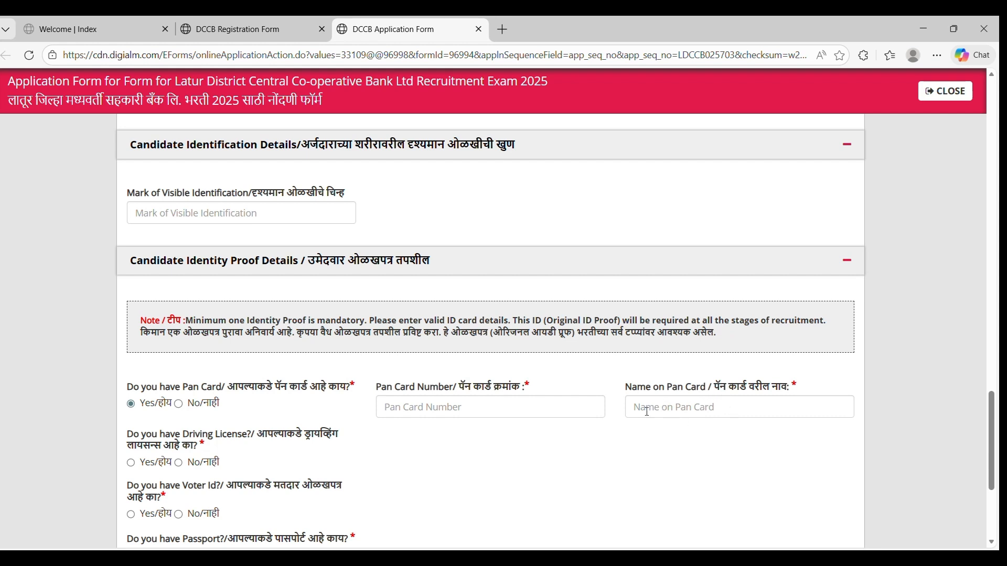
click(131, 464)
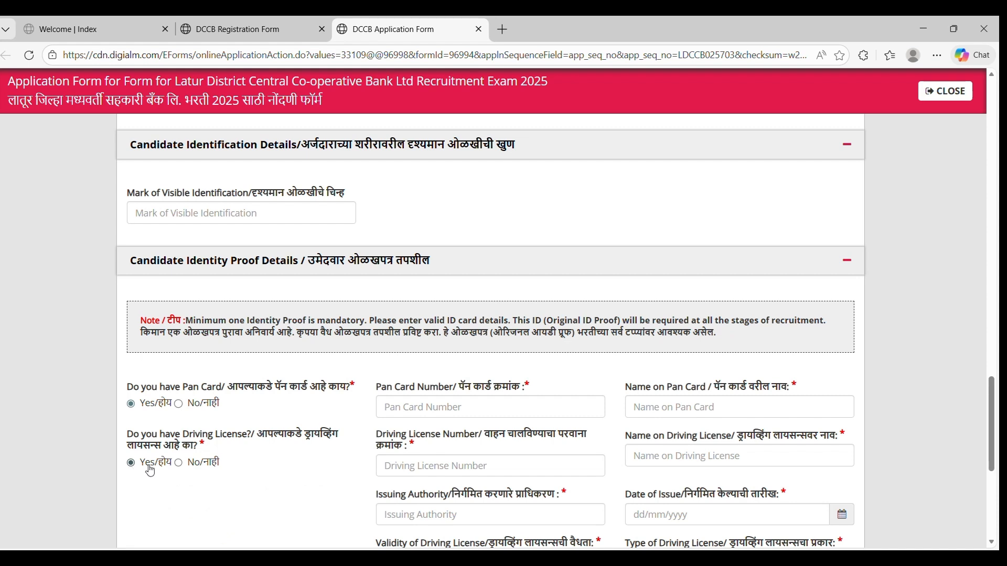
click(179, 462)
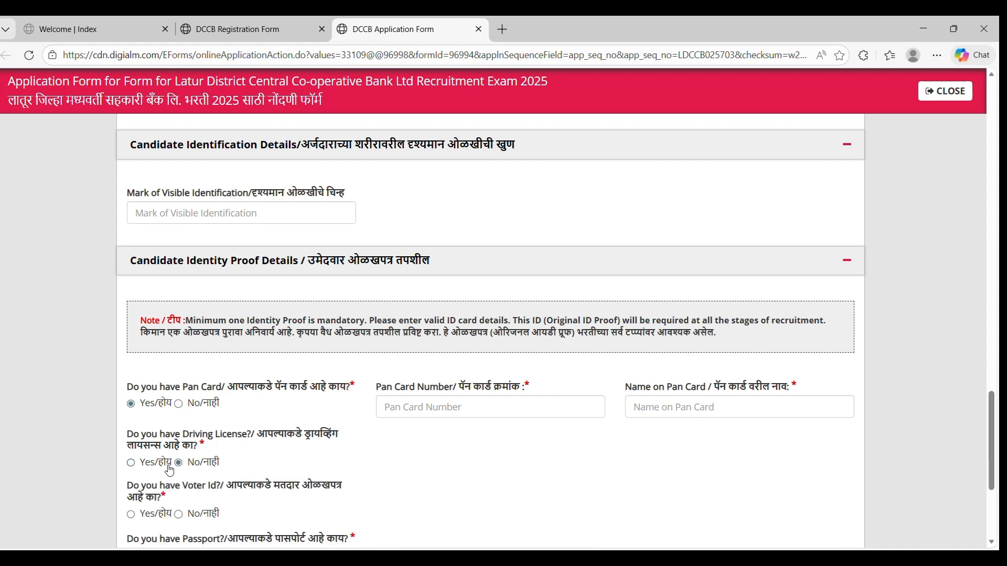
click(132, 464)
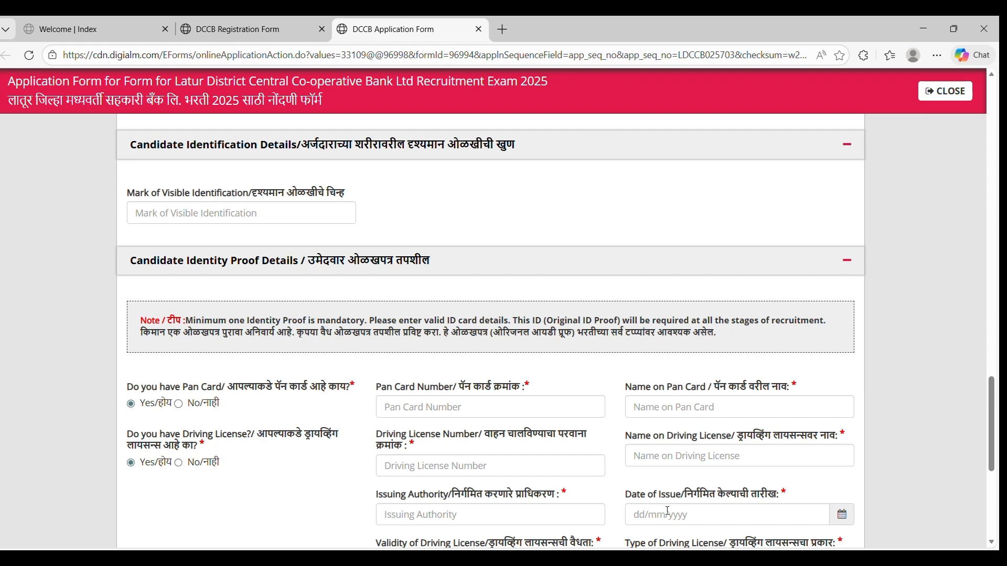
scroll(545, 410, down, 3)
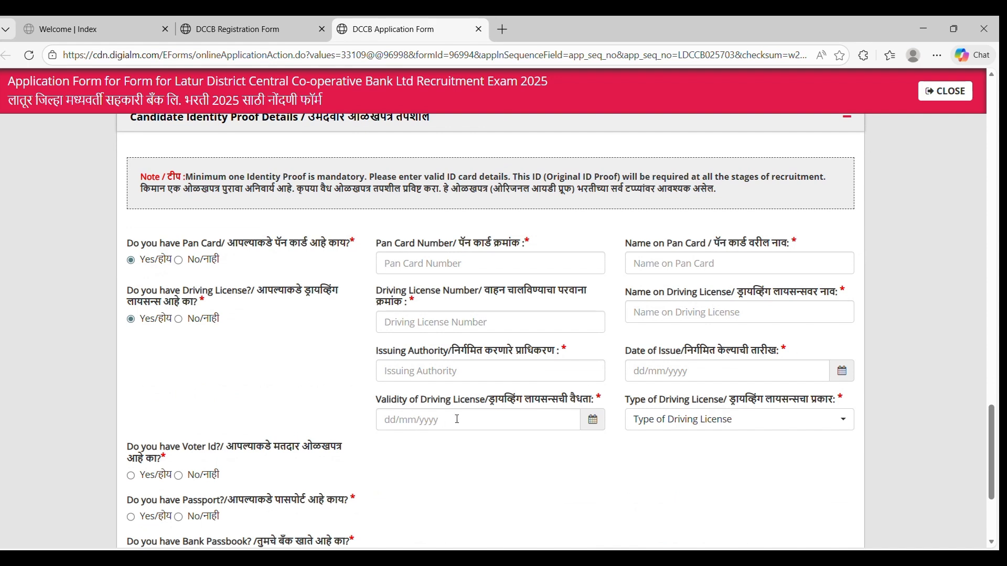
click(733, 422)
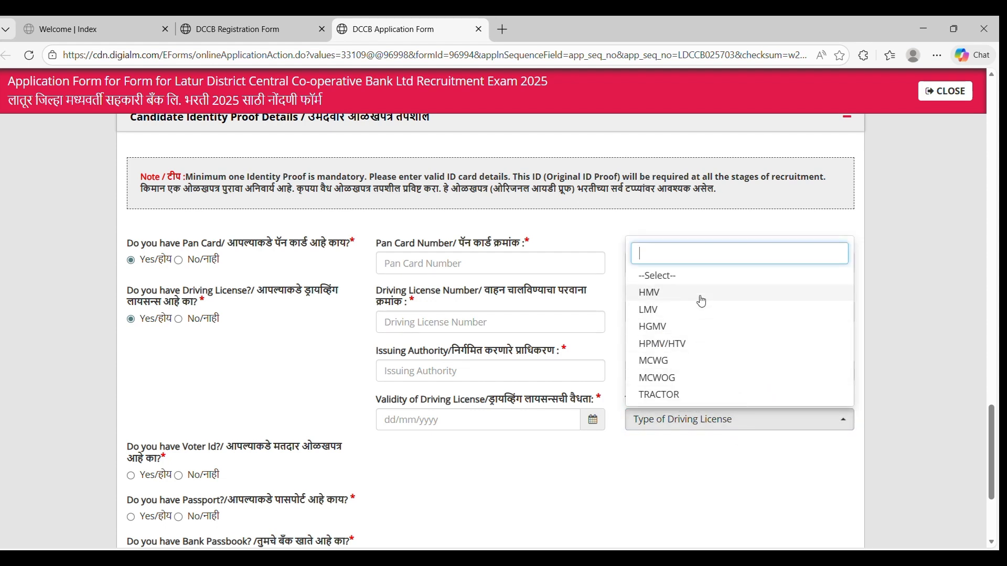
click(727, 439)
Select Yes for Voter ID, No for Passport, Yes for Bank Passbook, and tick the identity-proof declaration.
scroll(419, 458, down, 1)
scroll(411, 456, down, 2)
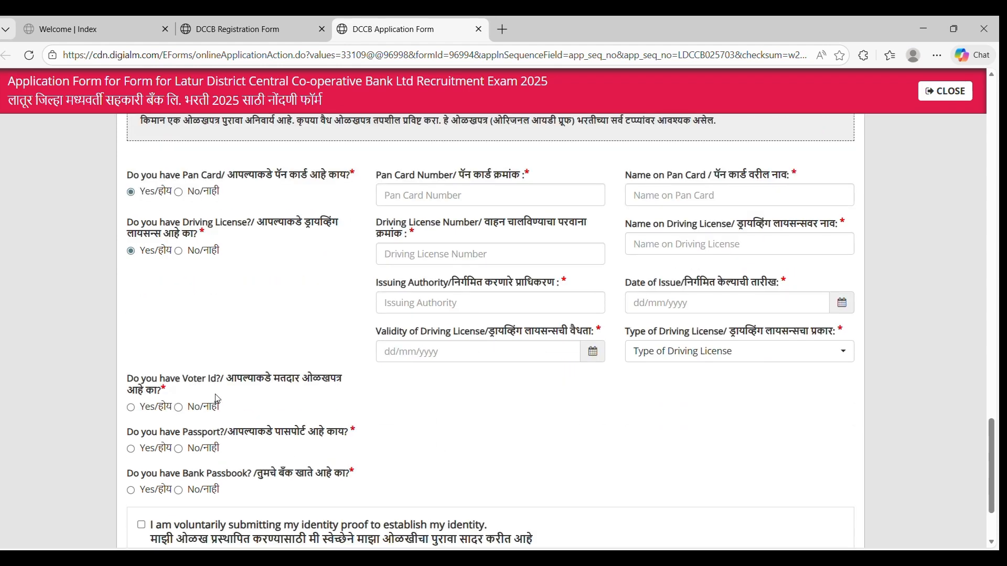
click(132, 409)
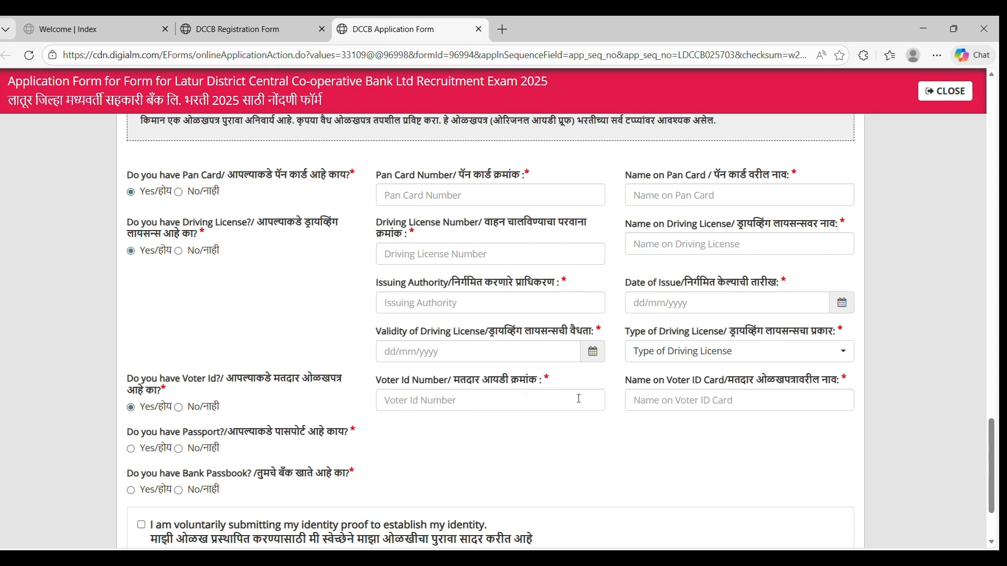
scroll(619, 443, down, 1)
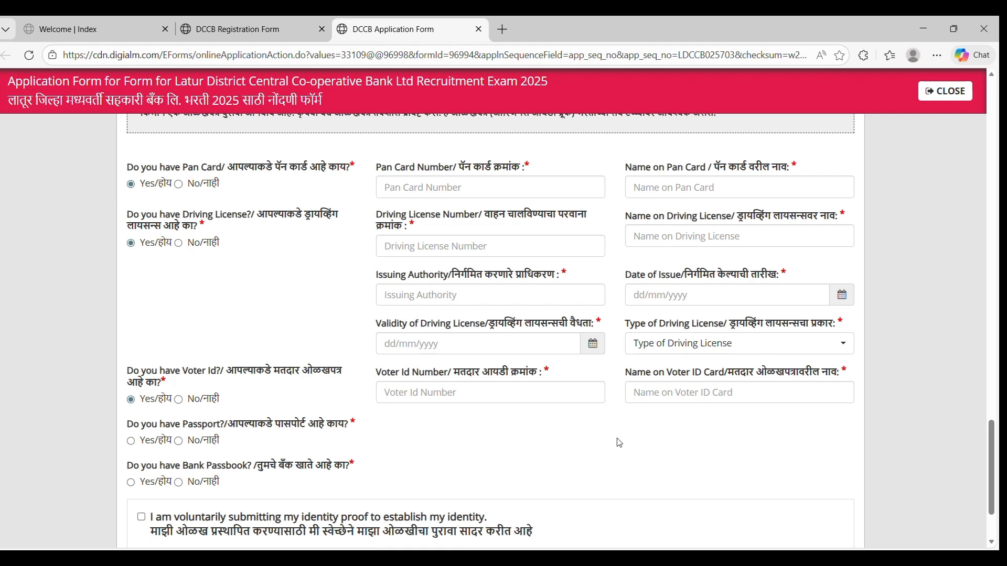
scroll(619, 443, down, 1)
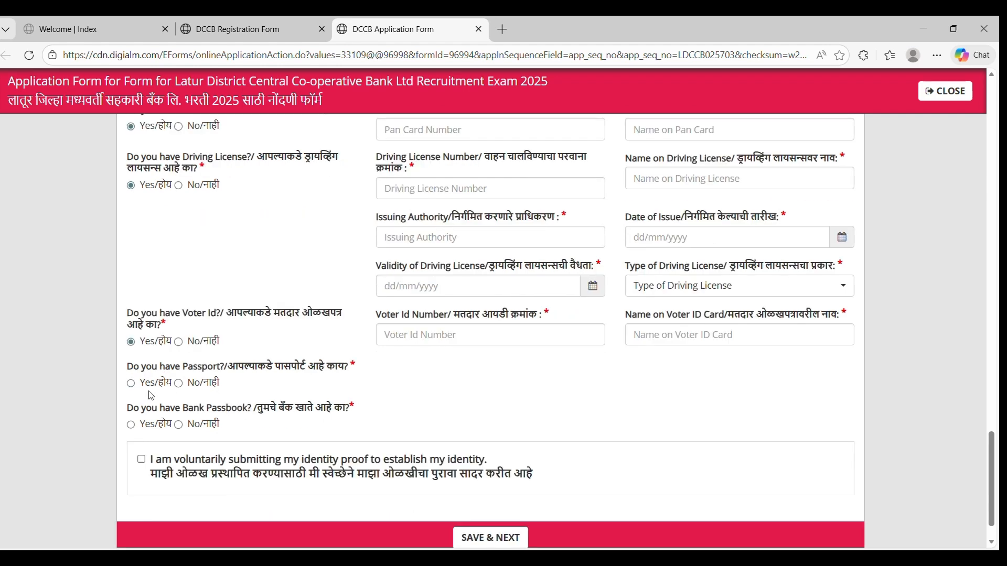
click(178, 383)
click(130, 424)
scroll(130, 431, down, 2)
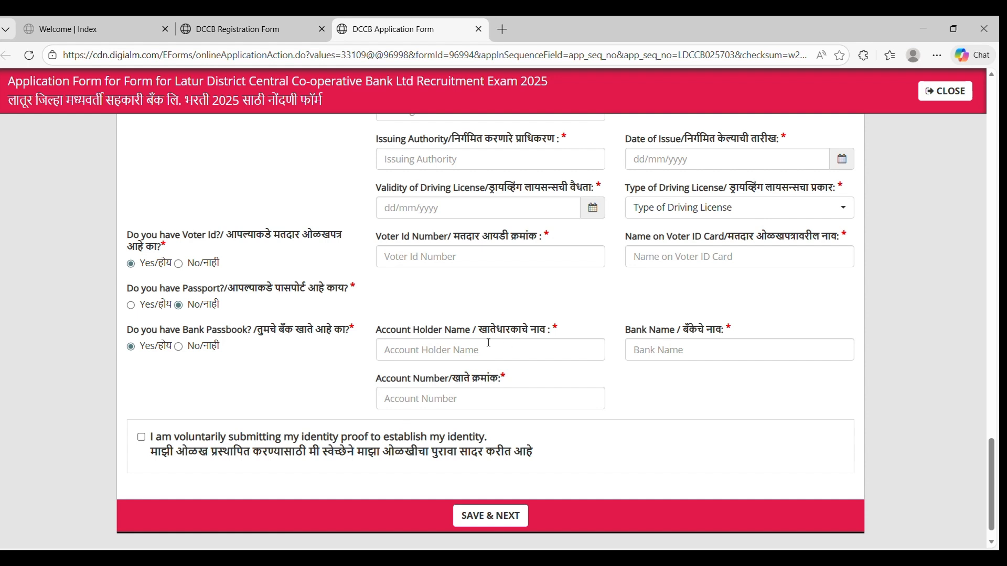
click(446, 349)
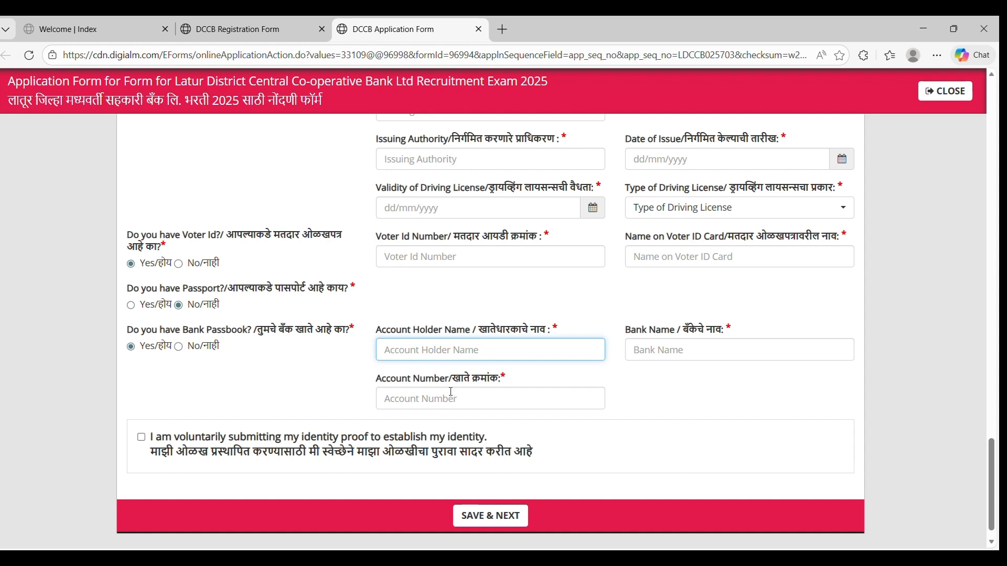
click(141, 437)
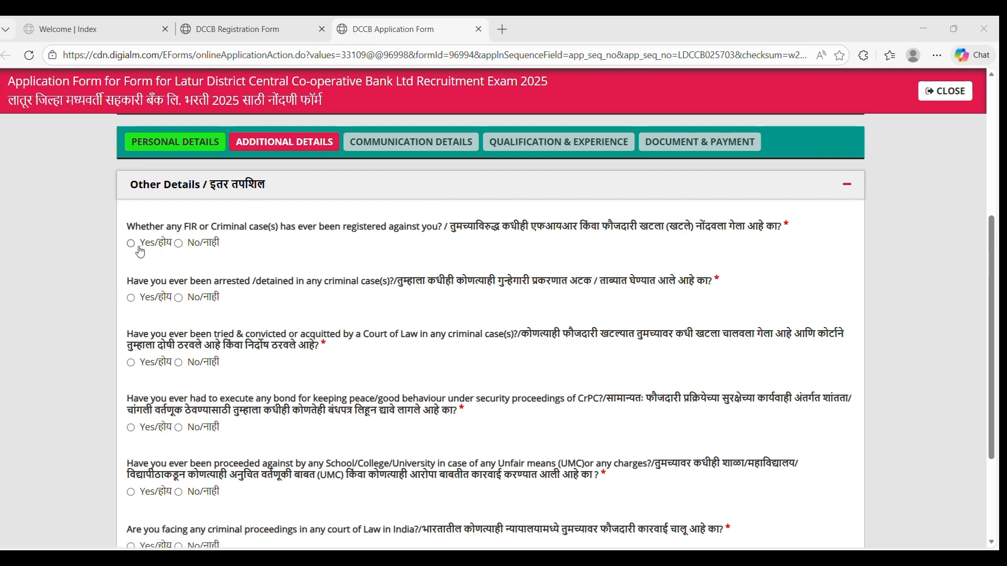
Answer No to the FIR/criminal case, arrest or detention, and trial or conviction questions.
click(184, 244)
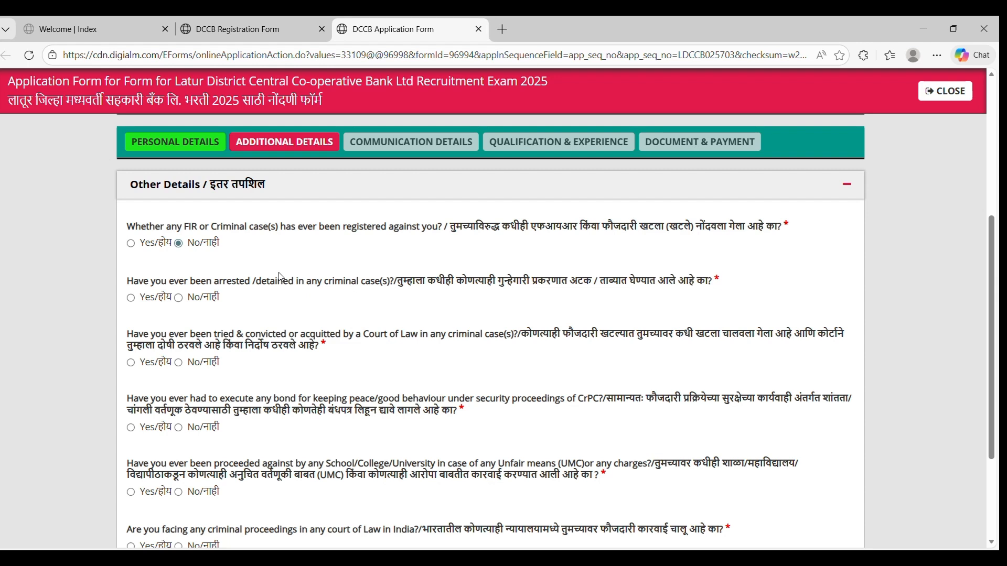
click(179, 298)
scroll(183, 302, down, 1)
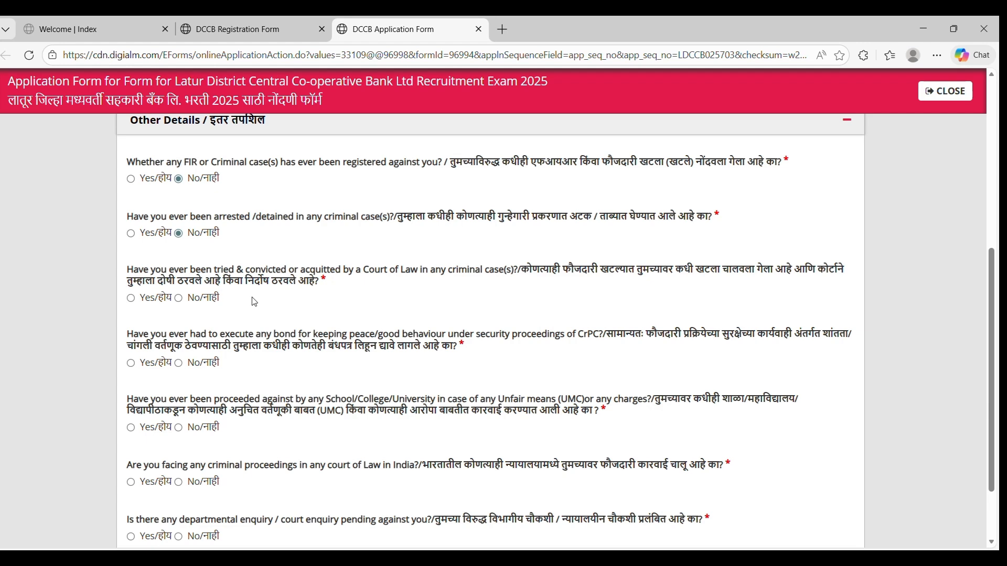
click(179, 298)
scroll(181, 309, down, 1)
scroll(181, 310, down, 1)
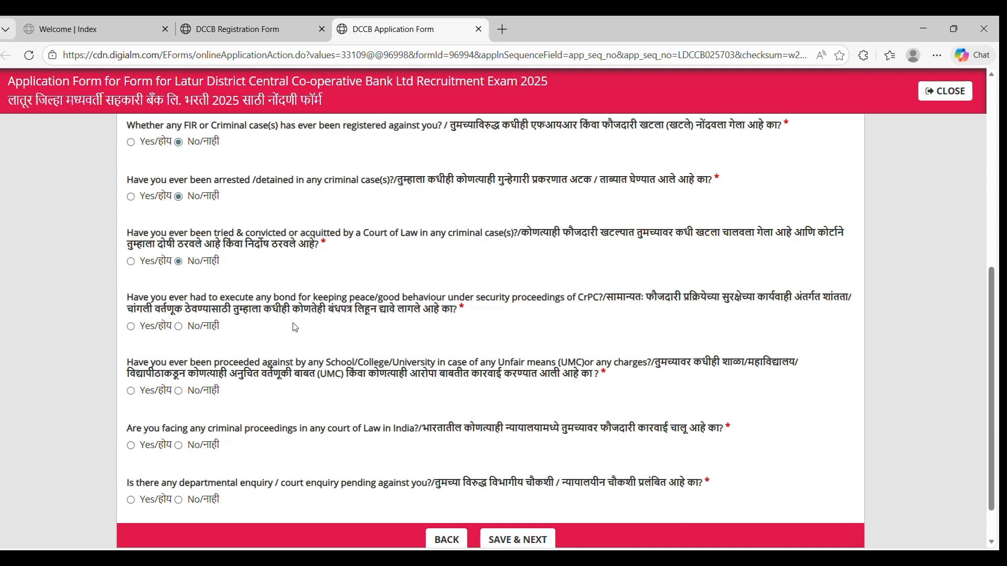
Answer No to the peace-bond, unfair means, criminal proceedings and pending enquiry questions.
click(178, 326)
scroll(183, 329, down, 1)
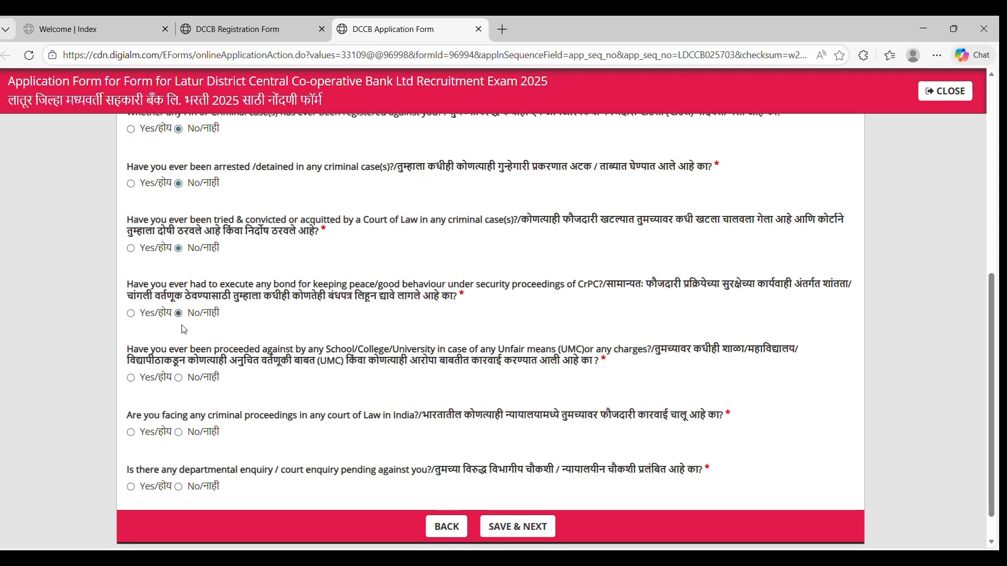
scroll(184, 329, down, 1)
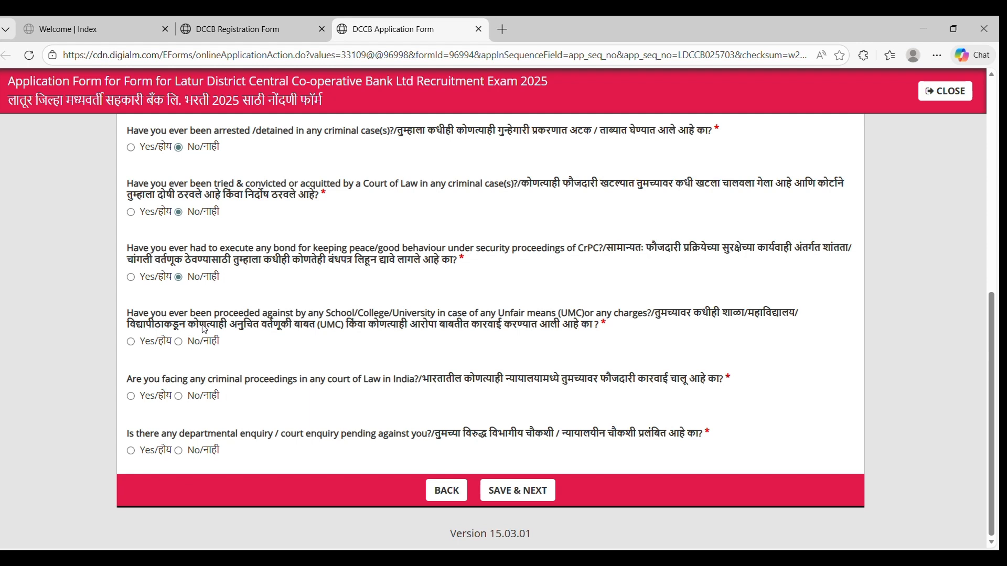
click(181, 342)
click(178, 397)
click(179, 451)
Save the Other Details answers and set the correspondence address country to India.
click(519, 489)
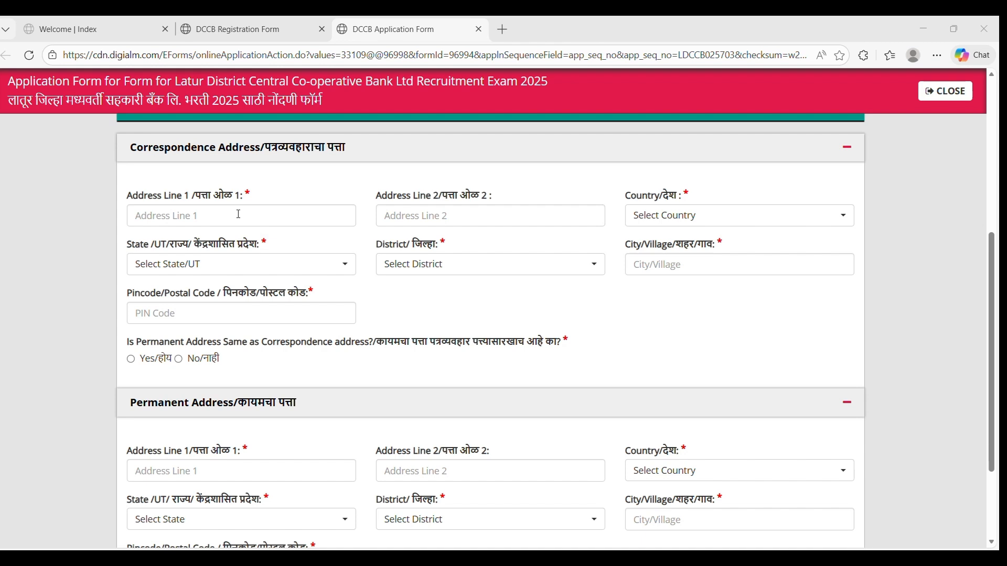
click(185, 217)
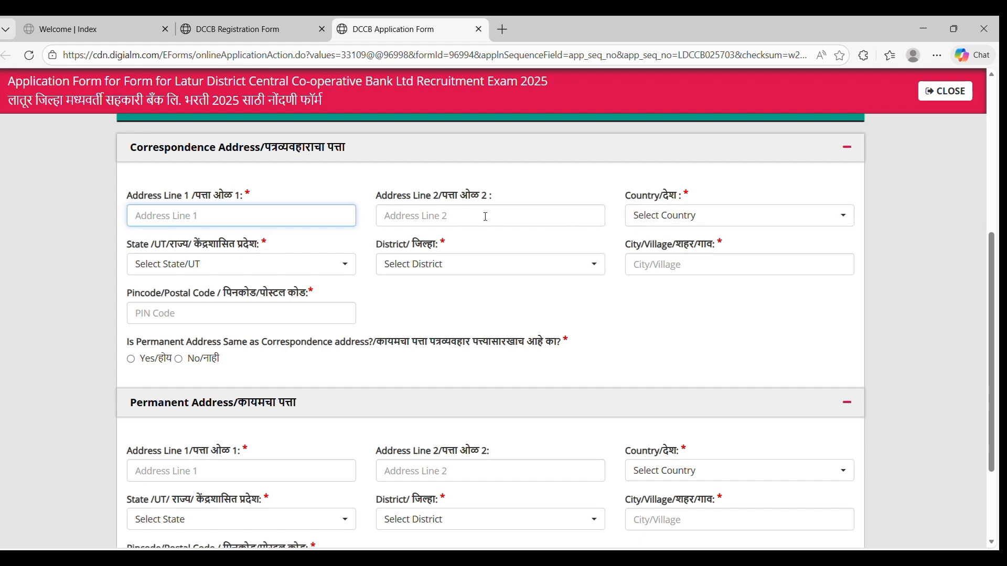
click(697, 216)
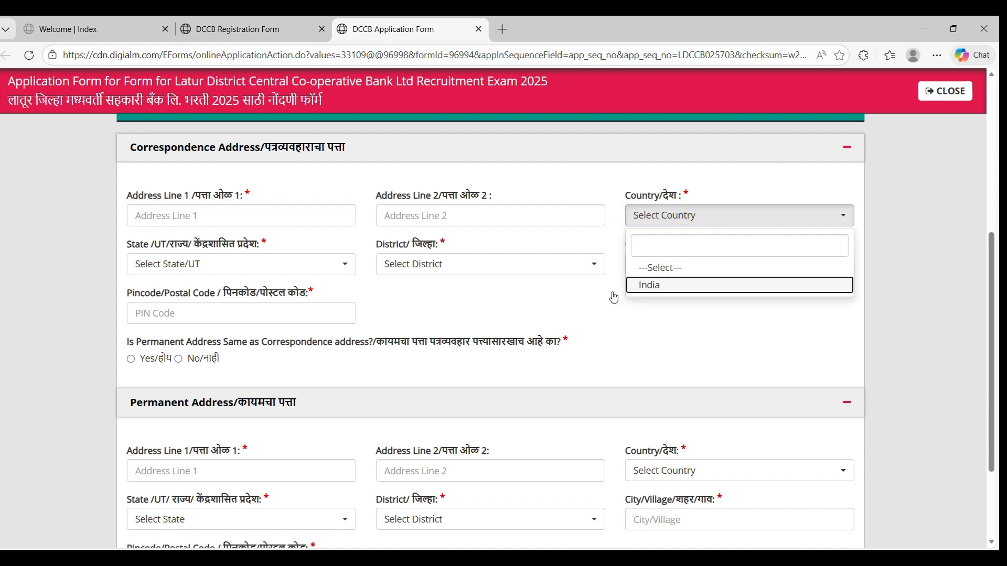
click(650, 286)
Set the state to Maharashtra and answer No to permanent address same as correspondence.
click(189, 269)
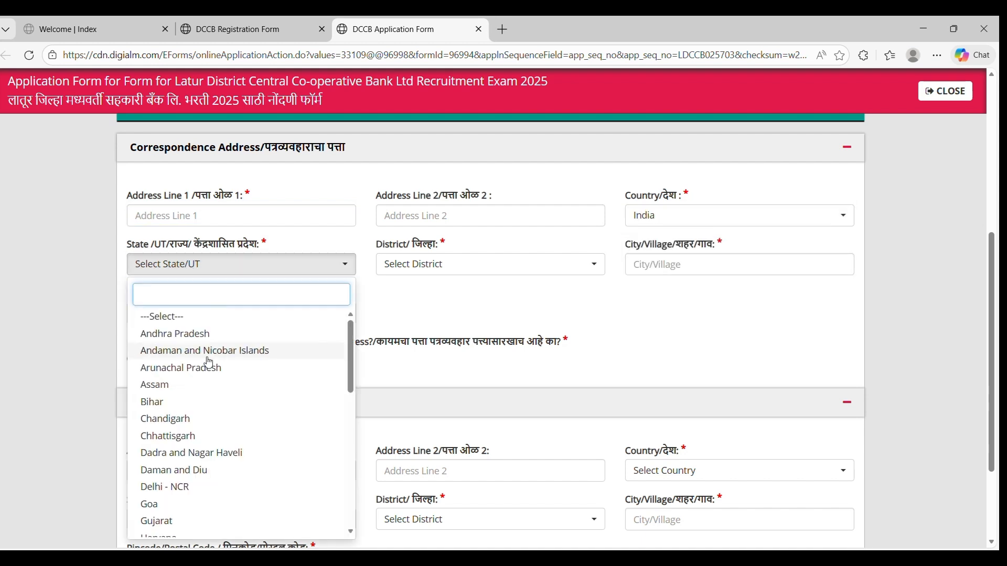
scroll(205, 362, down, 6)
click(178, 389)
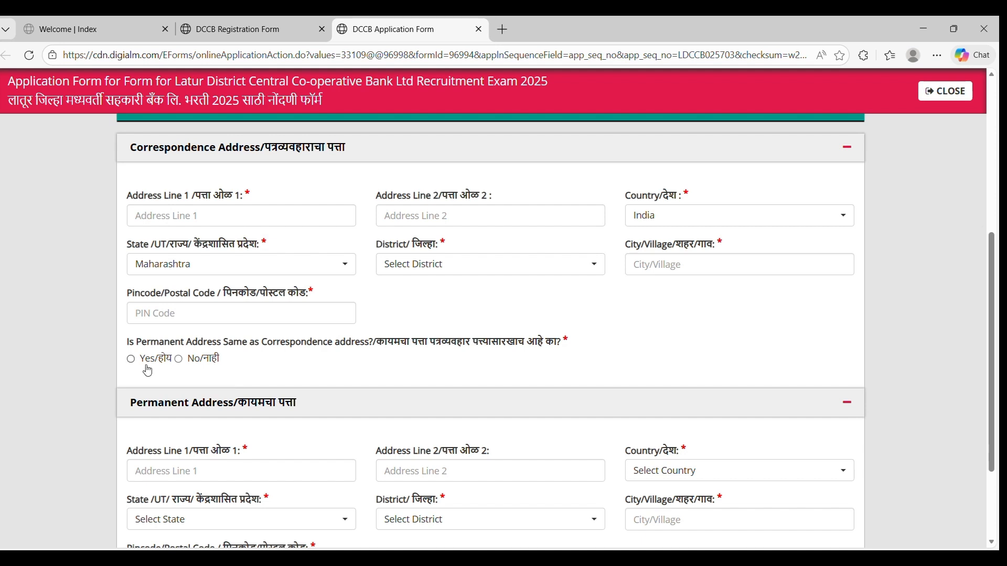
click(130, 359)
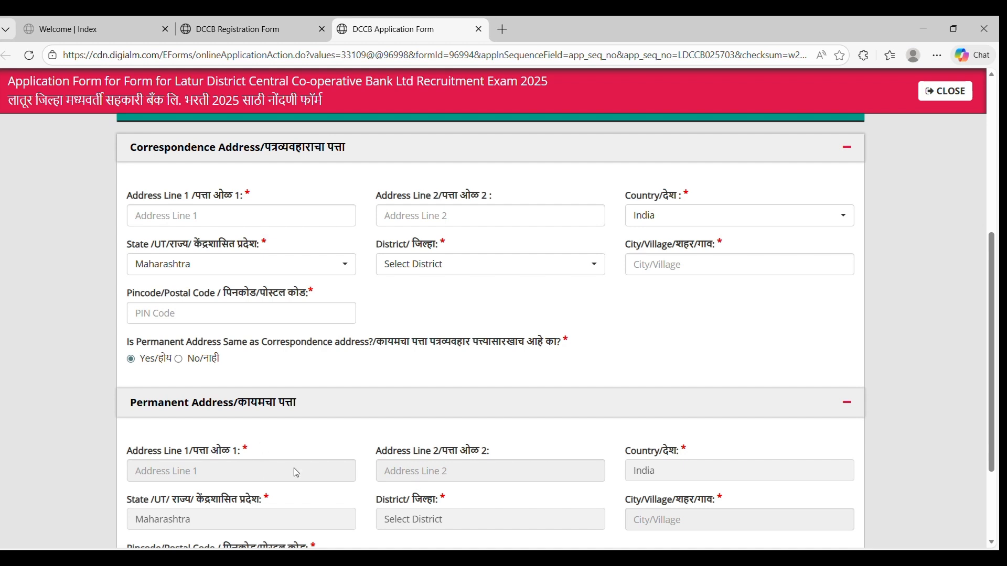
click(184, 367)
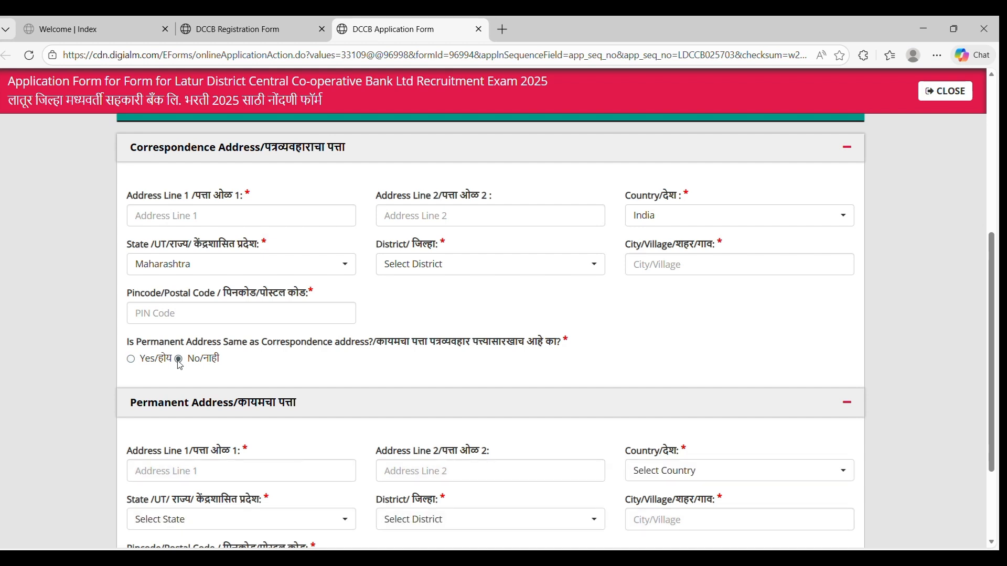
scroll(294, 446, down, 3)
Save the address details and set knowledge of Marathi to Yes.
click(521, 501)
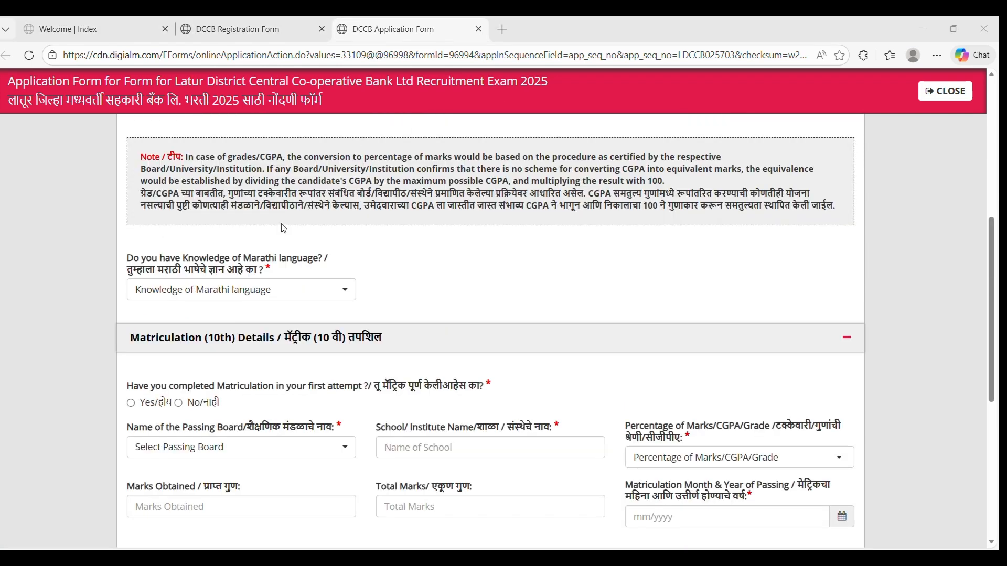
click(266, 292)
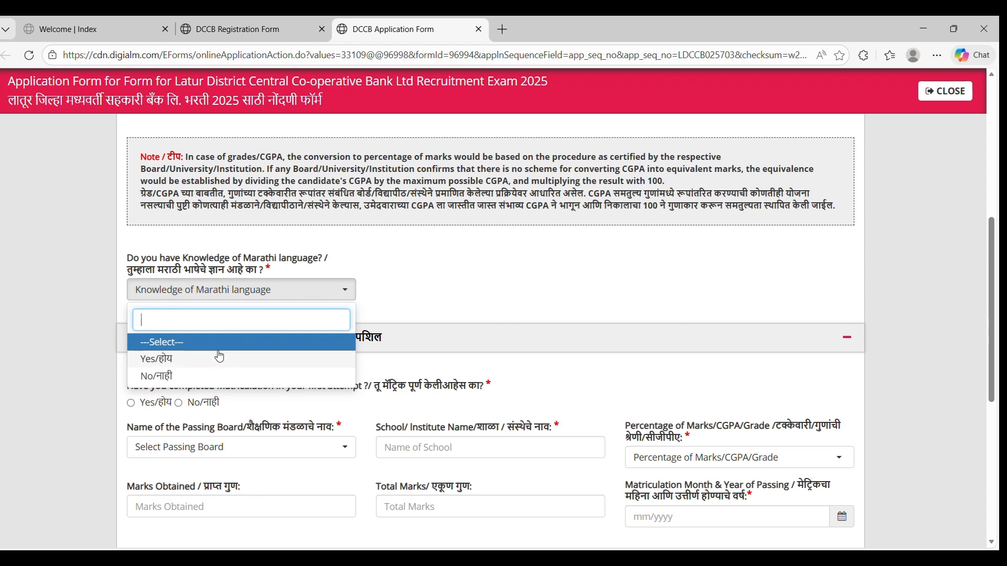
click(192, 360)
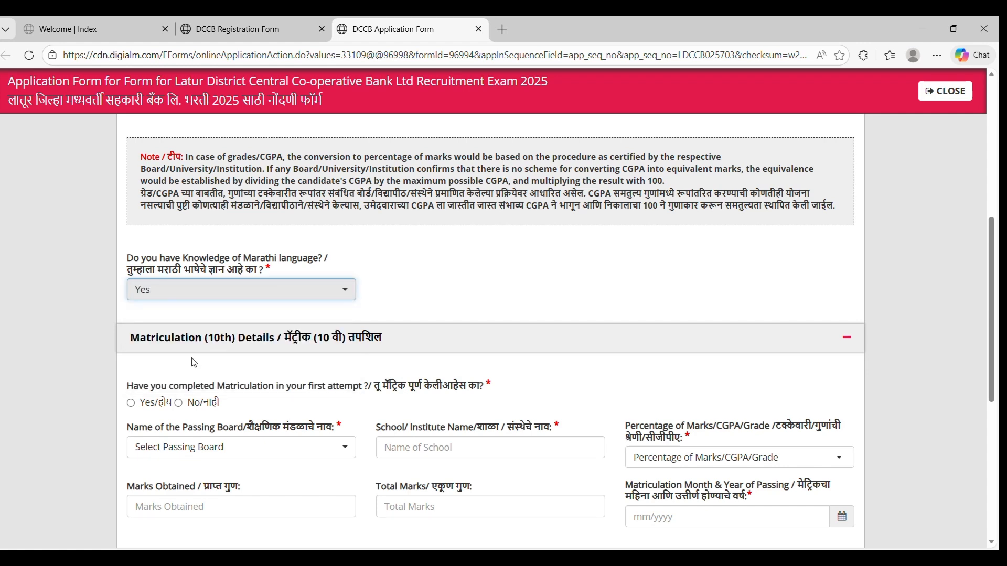
scroll(260, 317, down, 2)
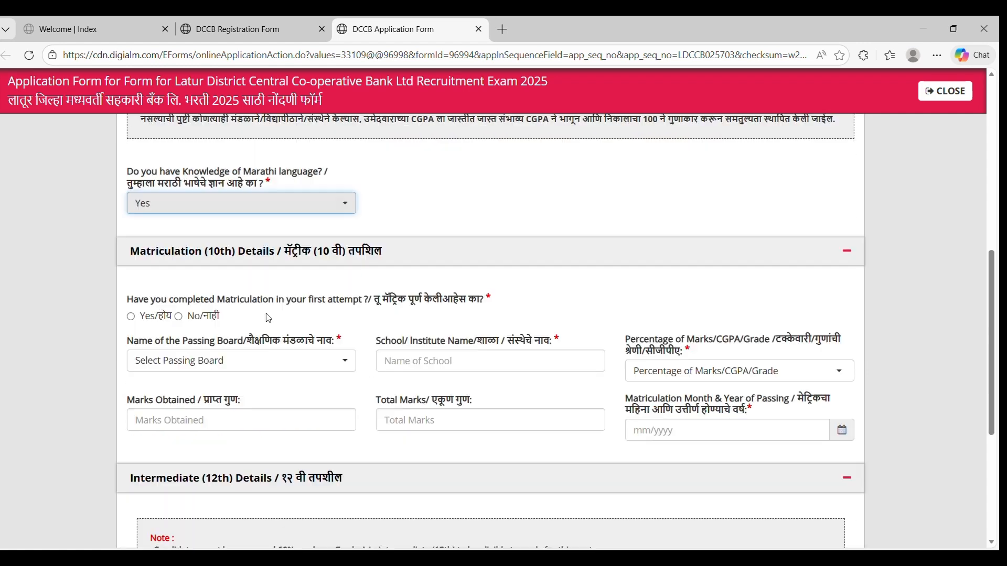
Mark 10th passed at first attempt, Maharashtra State Board, with marks reported as Percentage.
click(132, 317)
click(248, 370)
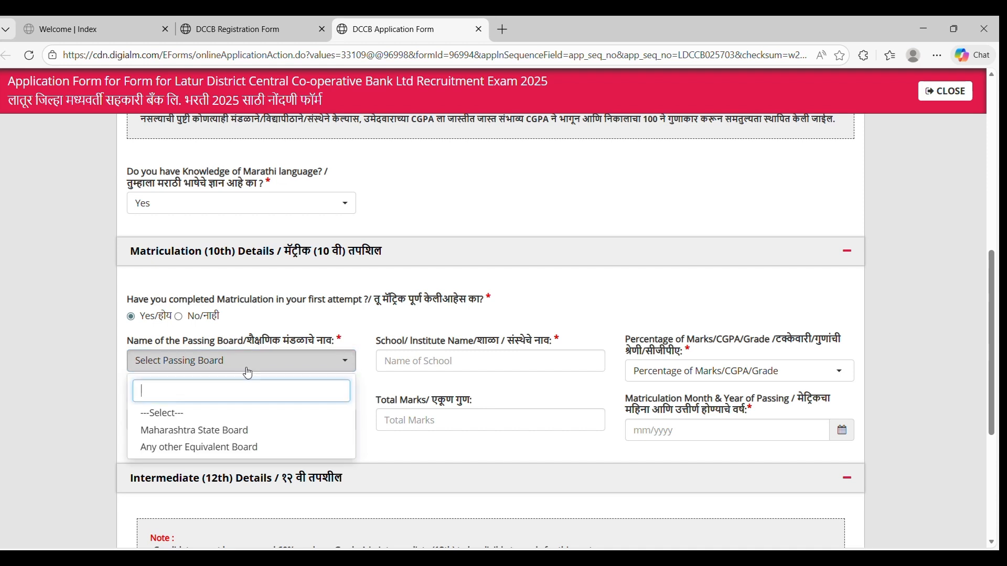
click(273, 435)
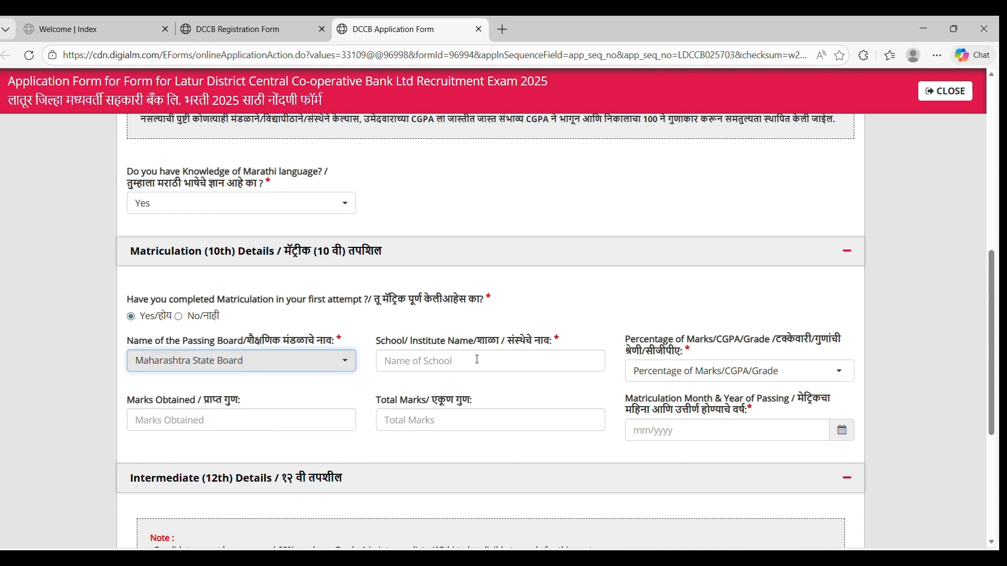
click(729, 371)
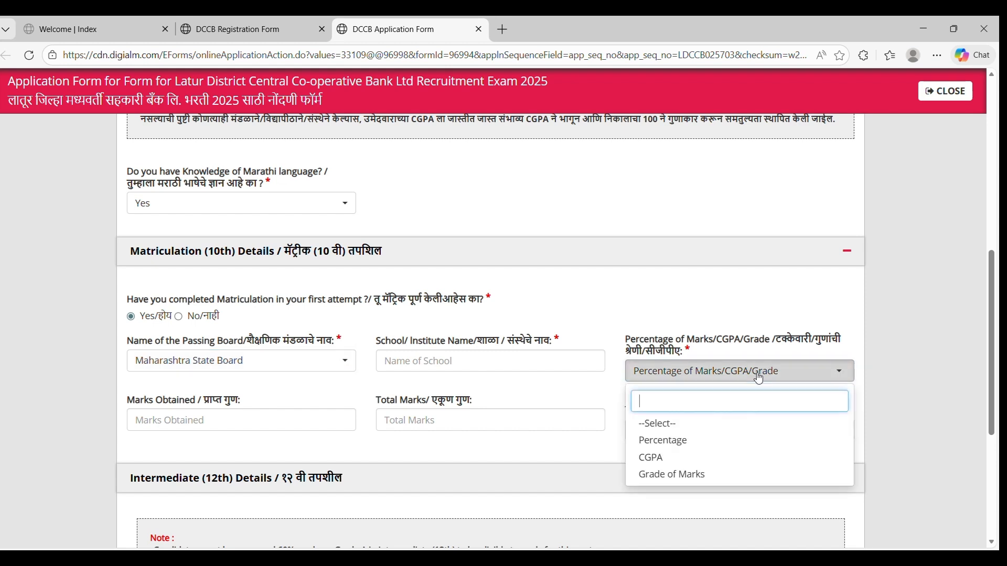
click(673, 443)
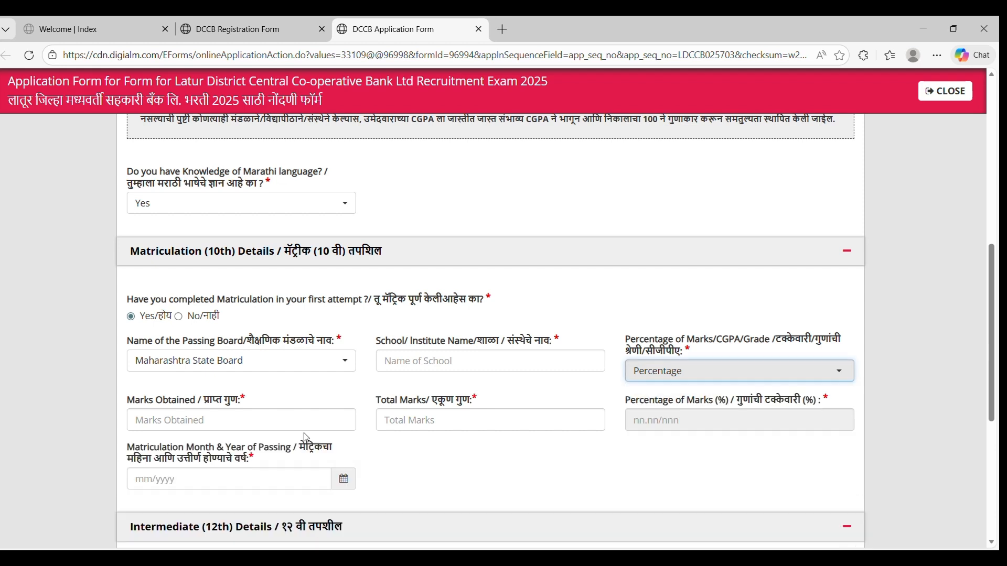
click(281, 419)
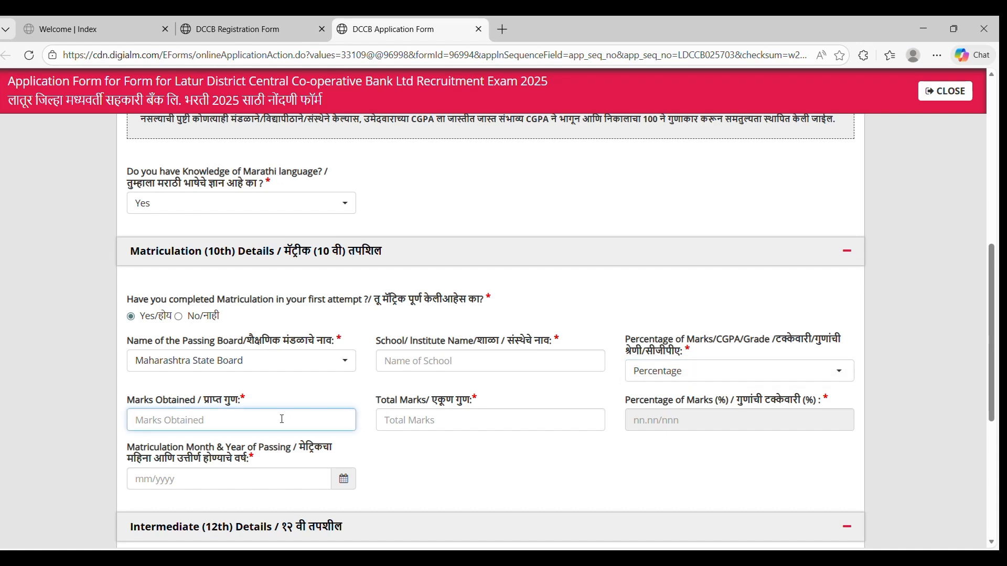
click(431, 420)
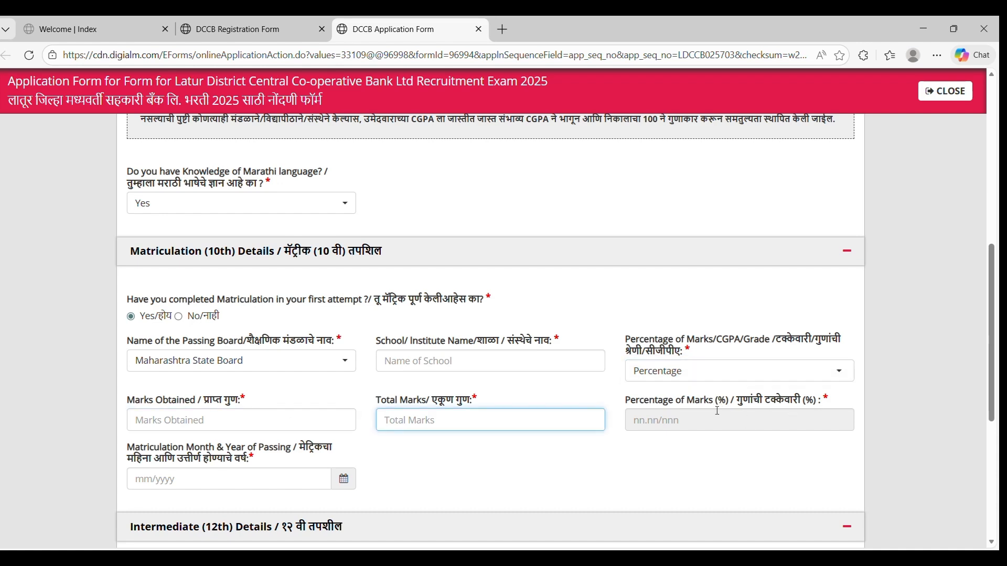
scroll(701, 415, down, 1)
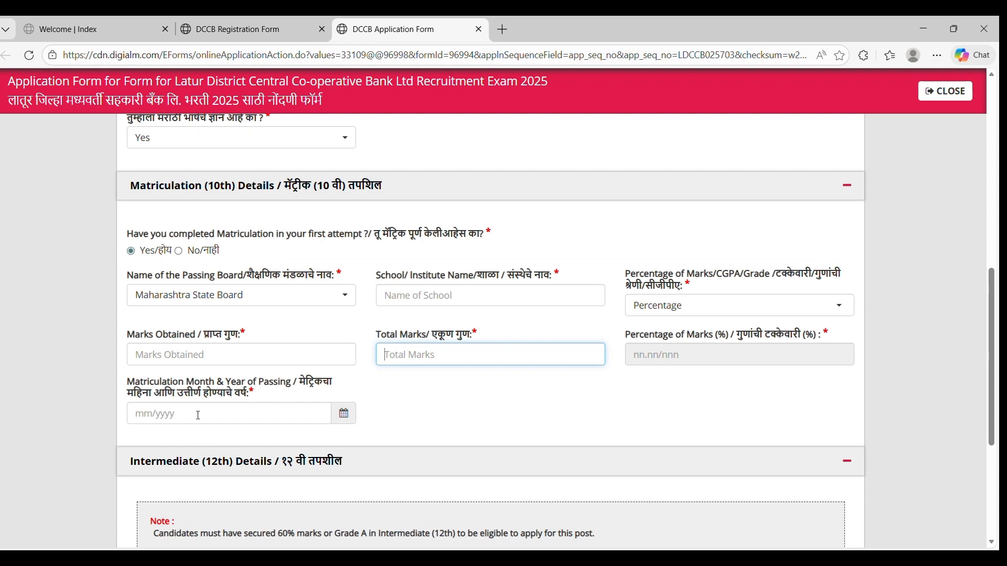
scroll(198, 415, down, 4)
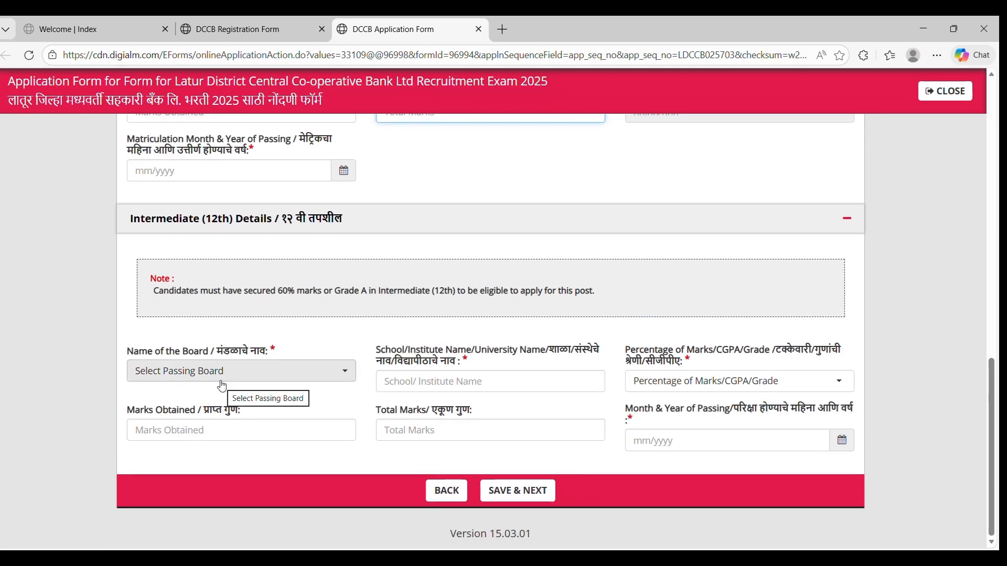
Choose Maharashtra State Board for the 12th and report its marks as Percentage.
click(222, 373)
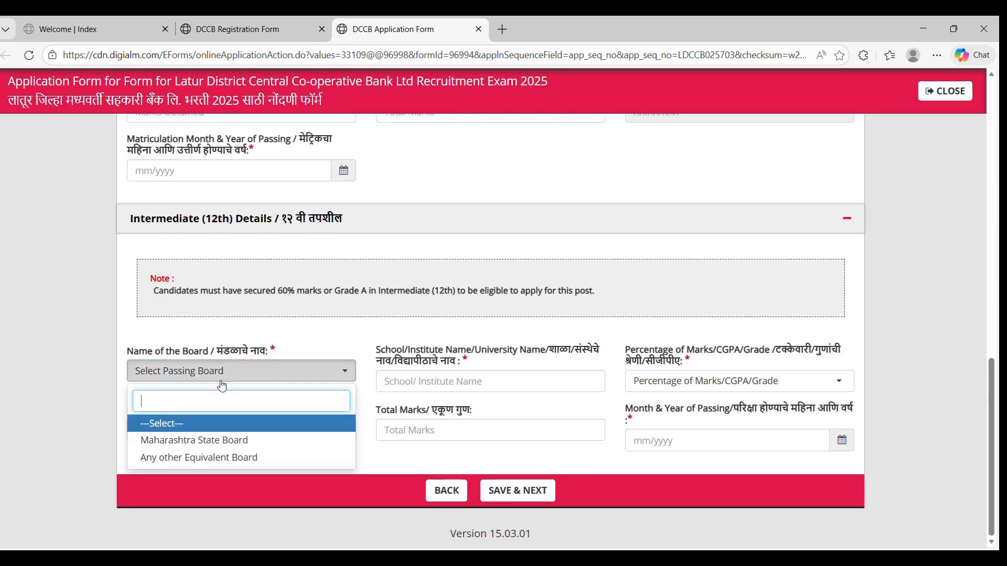
click(248, 442)
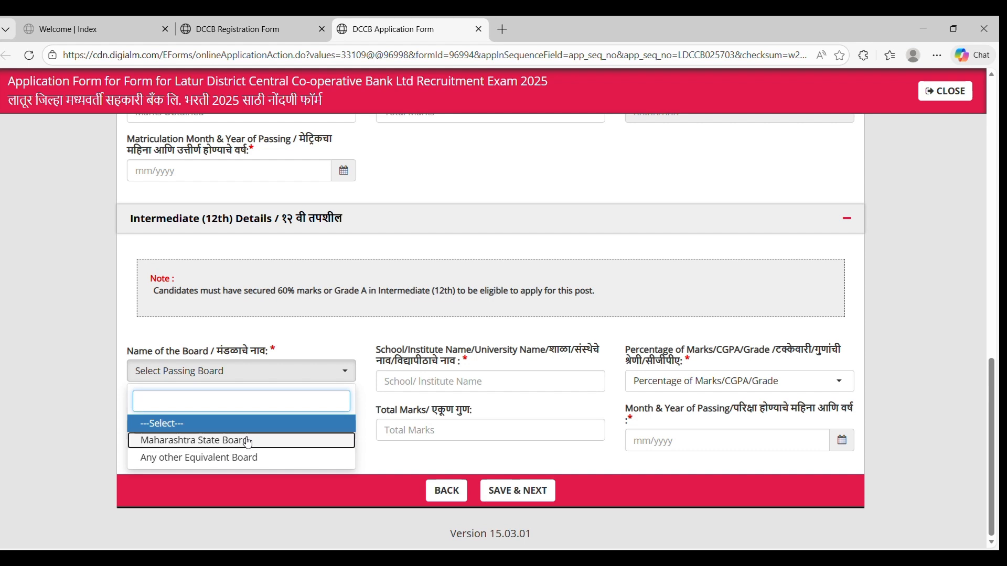
click(502, 381)
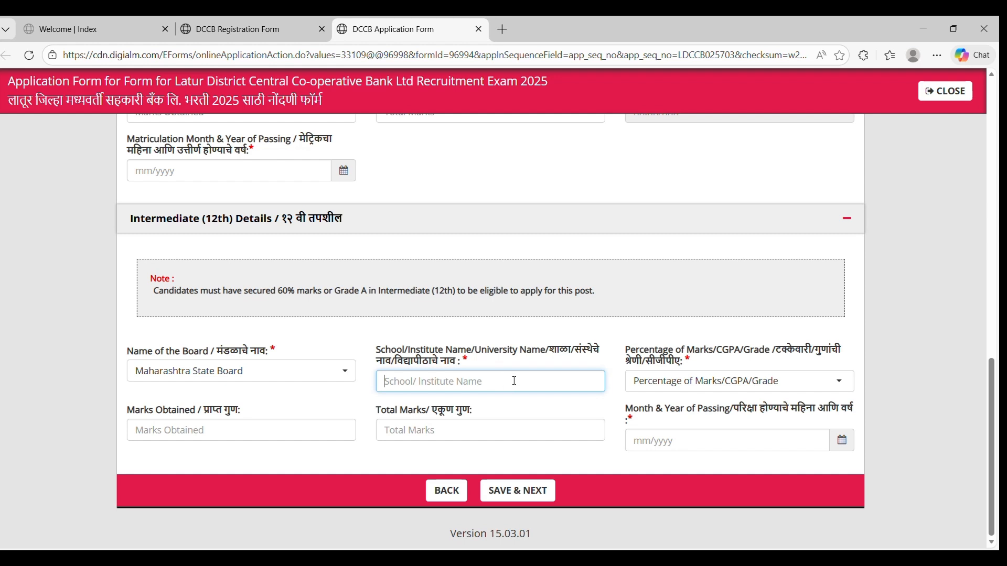
click(729, 382)
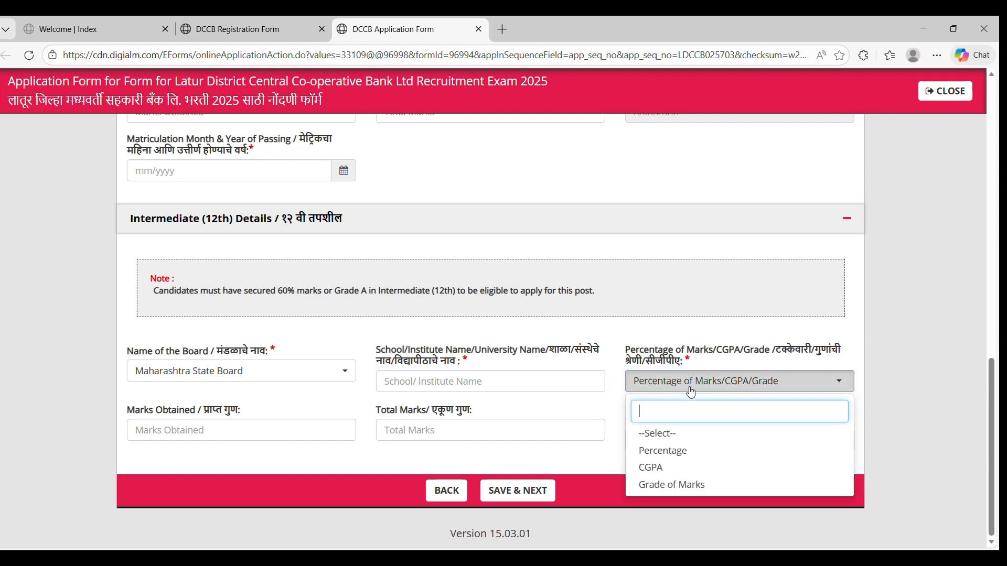
click(694, 452)
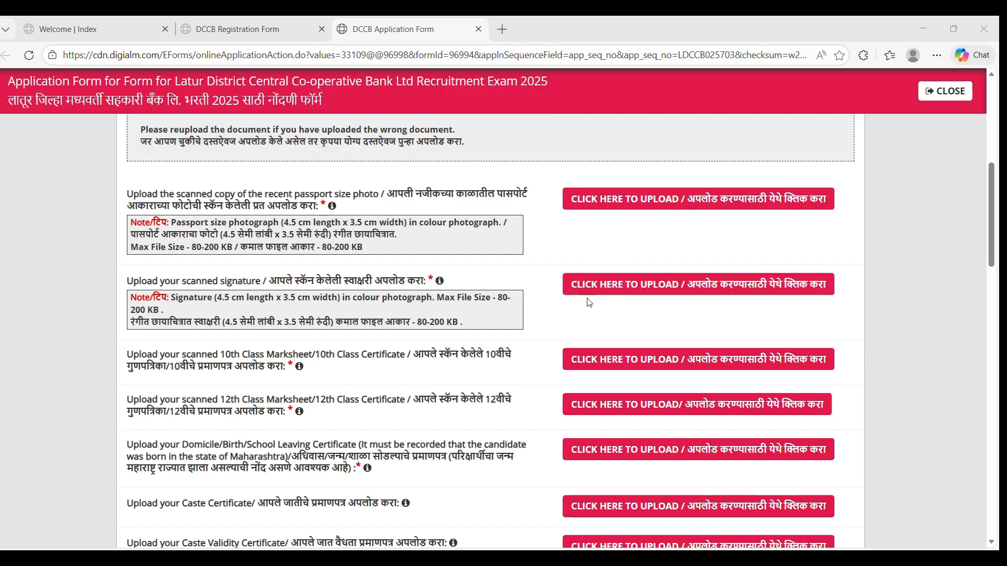
Scroll down through the photo, signature, 10th, 12th and domicile upload slots.
scroll(590, 303, down, 1)
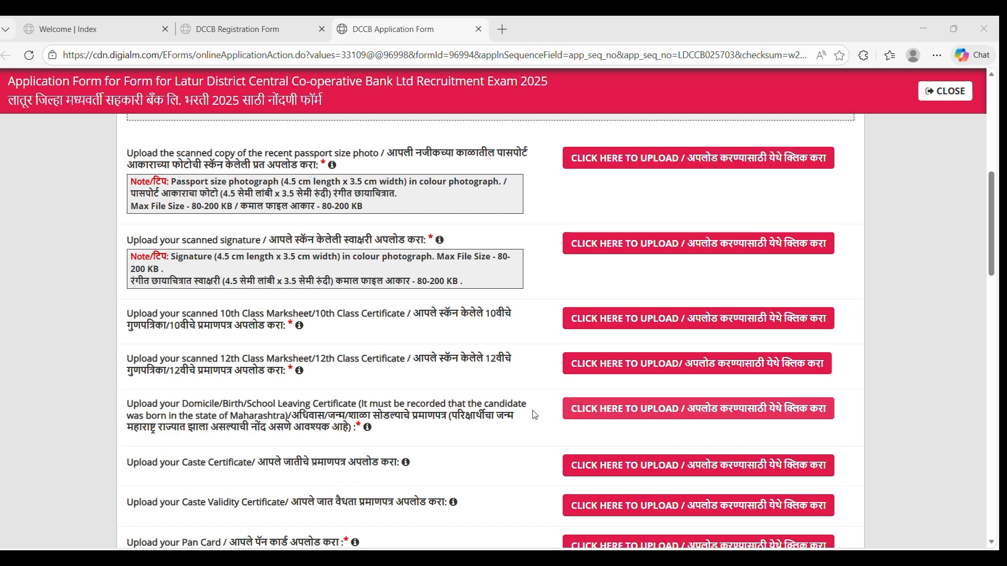
scroll(470, 413, down, 2)
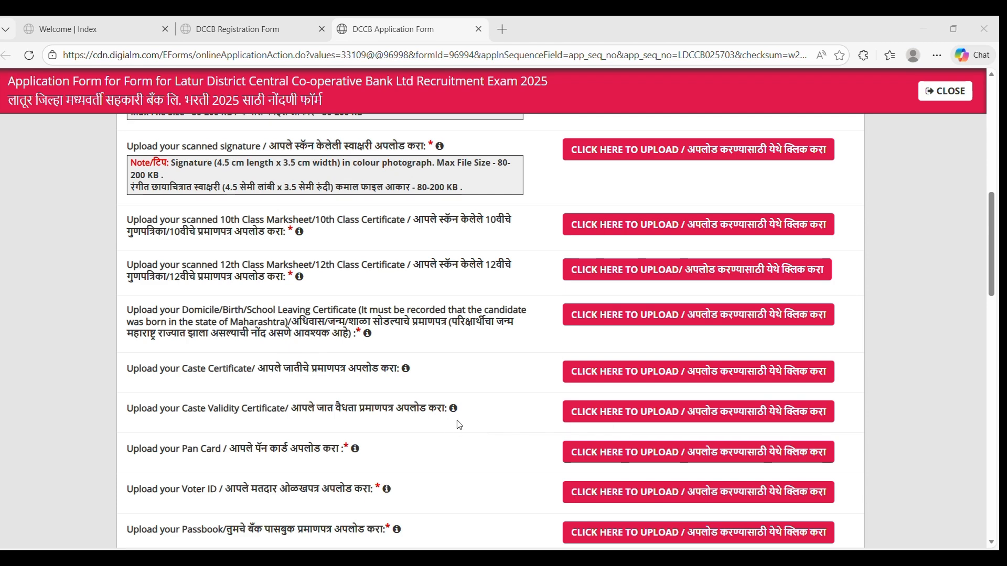
scroll(443, 417, down, 1)
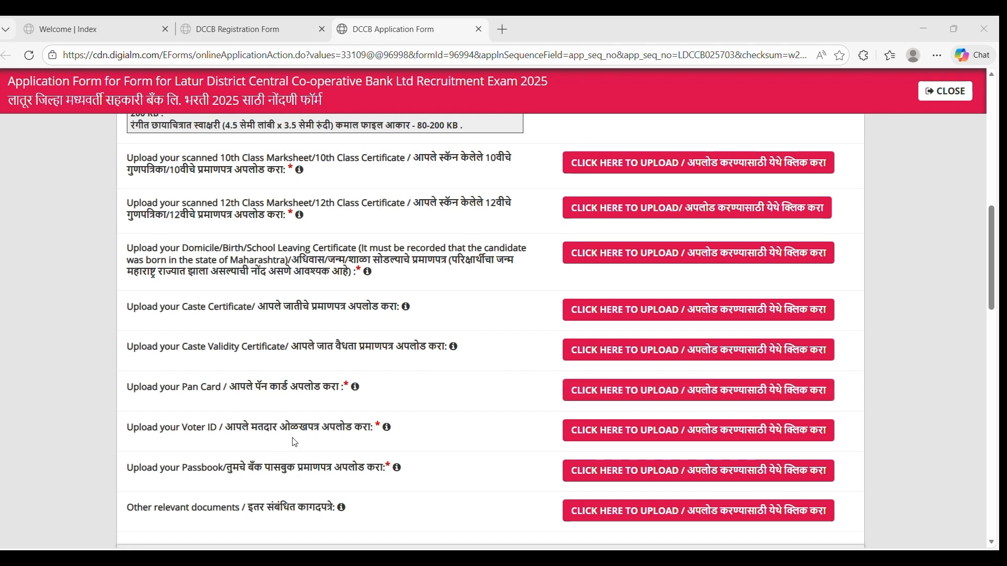
scroll(646, 443, down, 1)
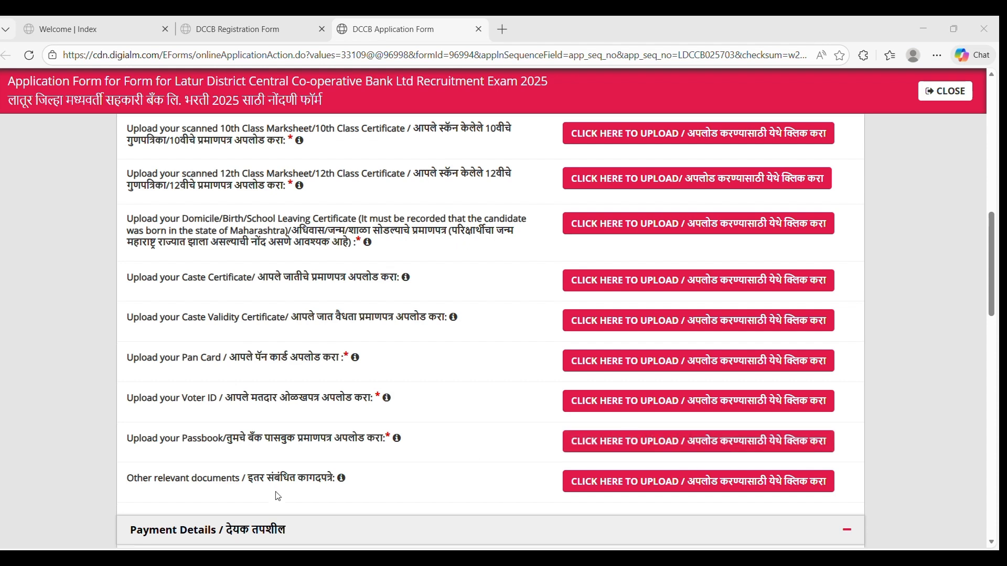
scroll(320, 493, down, 1)
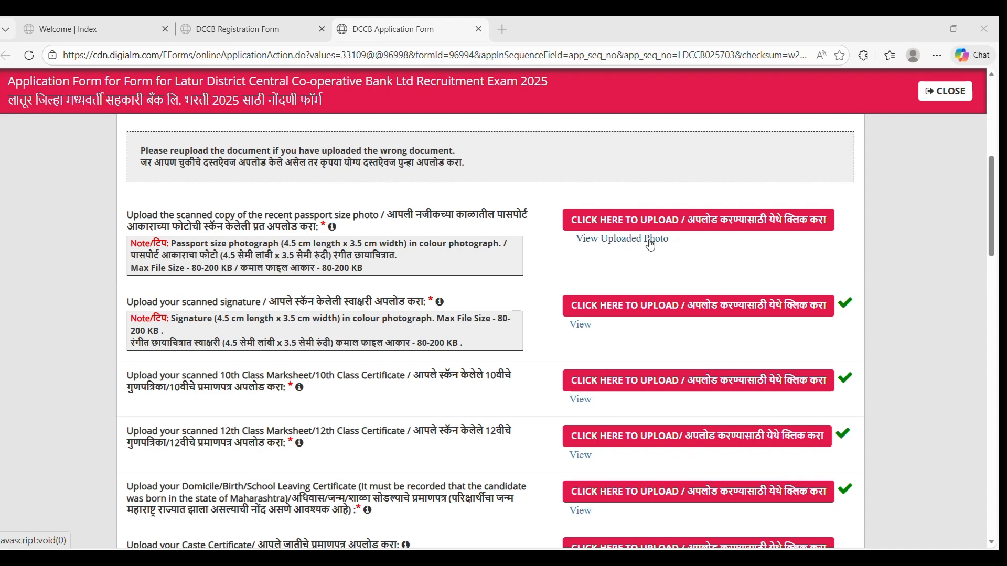
Scroll past the PAN, Voter ID and passbook uploads and the Rs 900 fee to the Declaration section.
scroll(656, 236, down, 1)
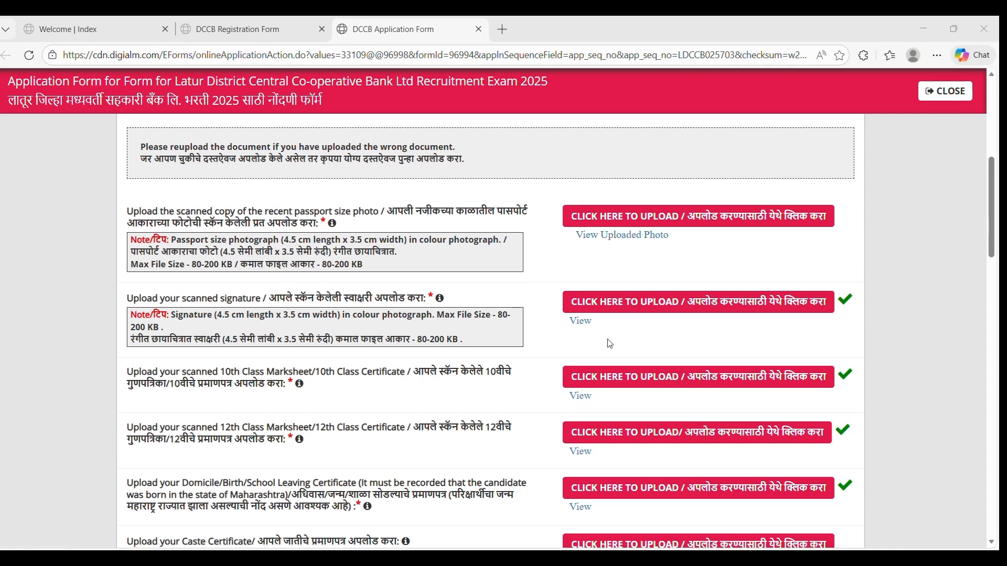
scroll(597, 198, down, 1)
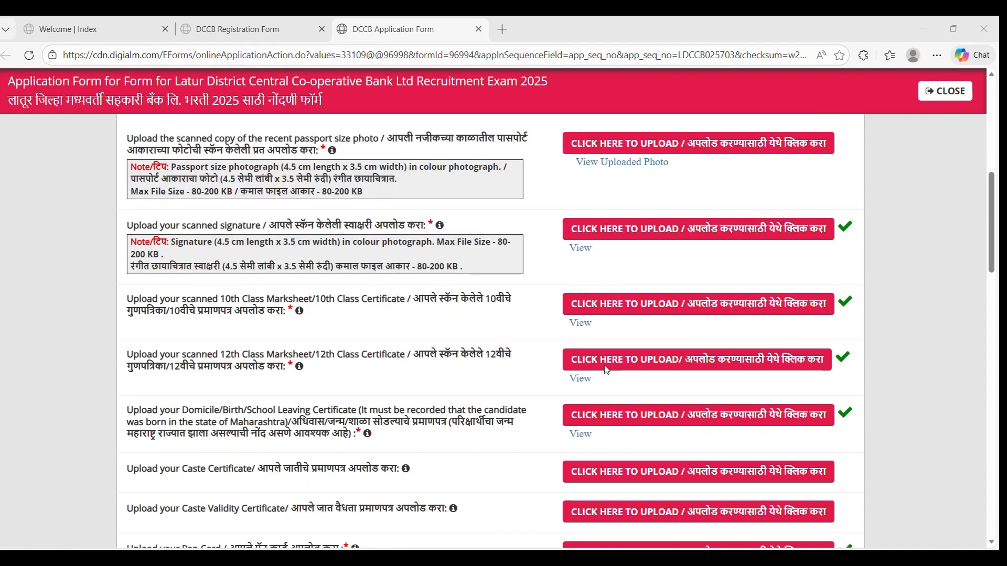
scroll(604, 367, down, 2)
scroll(604, 369, down, 2)
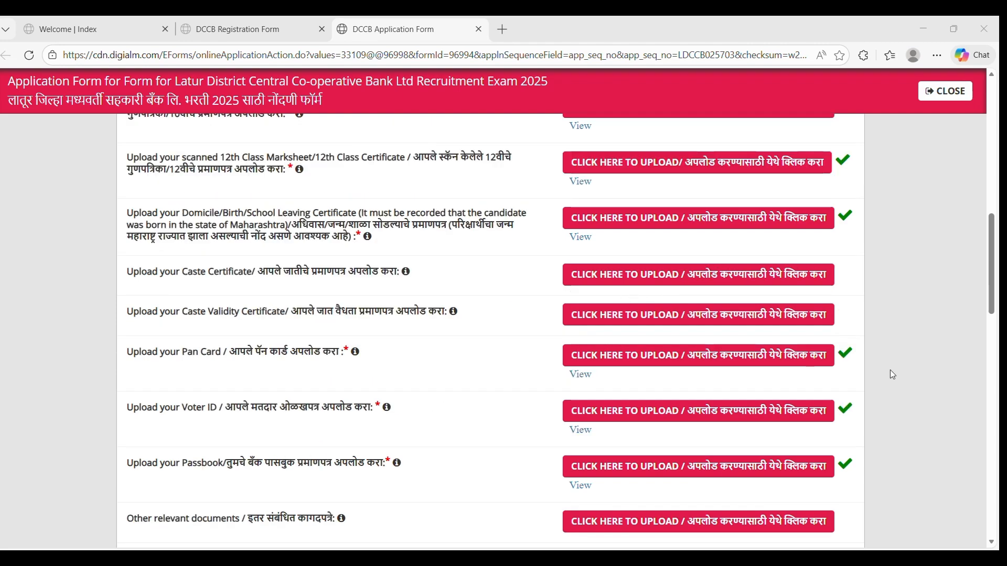
scroll(786, 411, down, 5)
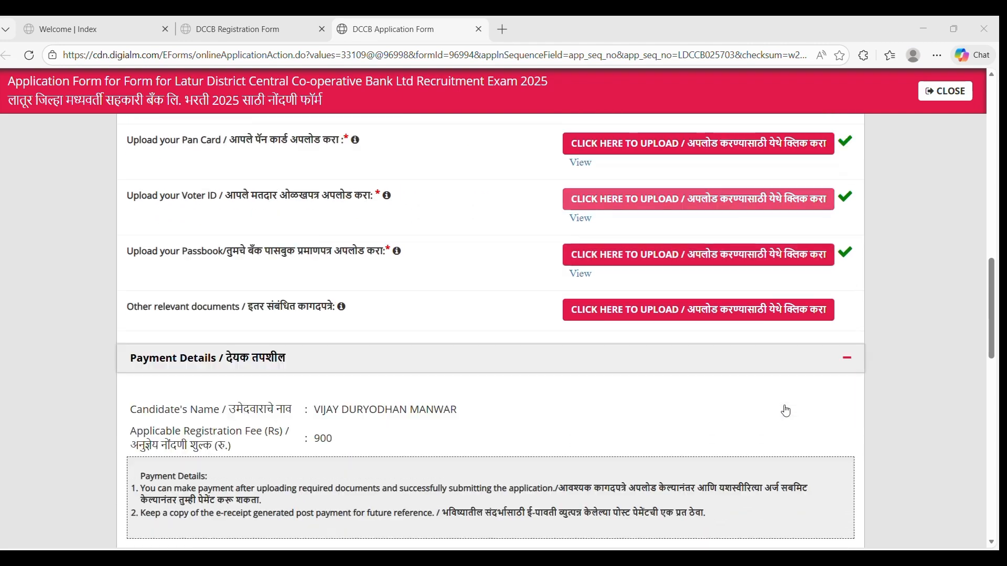
scroll(785, 410, down, 9)
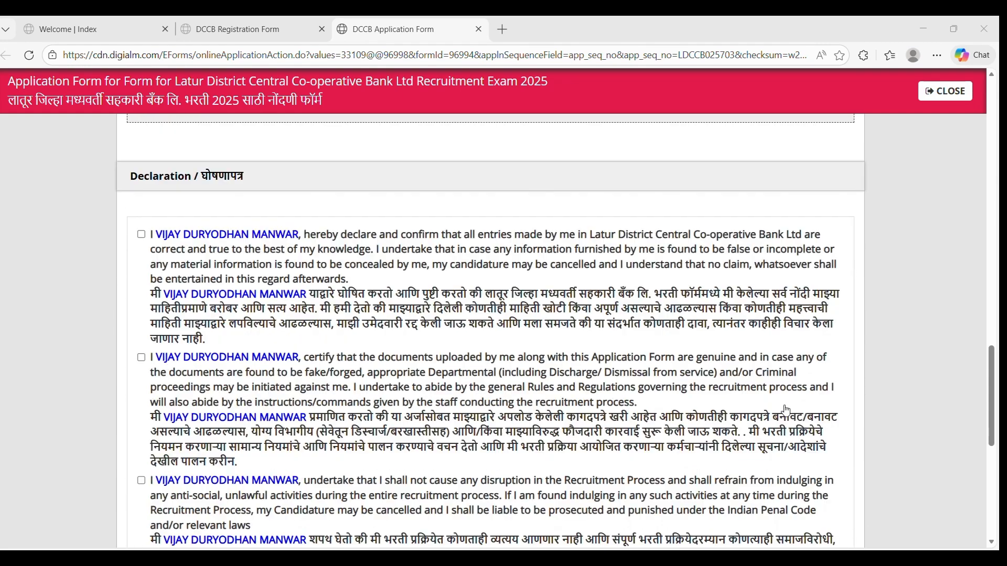
Tick the declarations on true entries, genuine documents and not disrupting recruitment.
scroll(785, 410, down, 5)
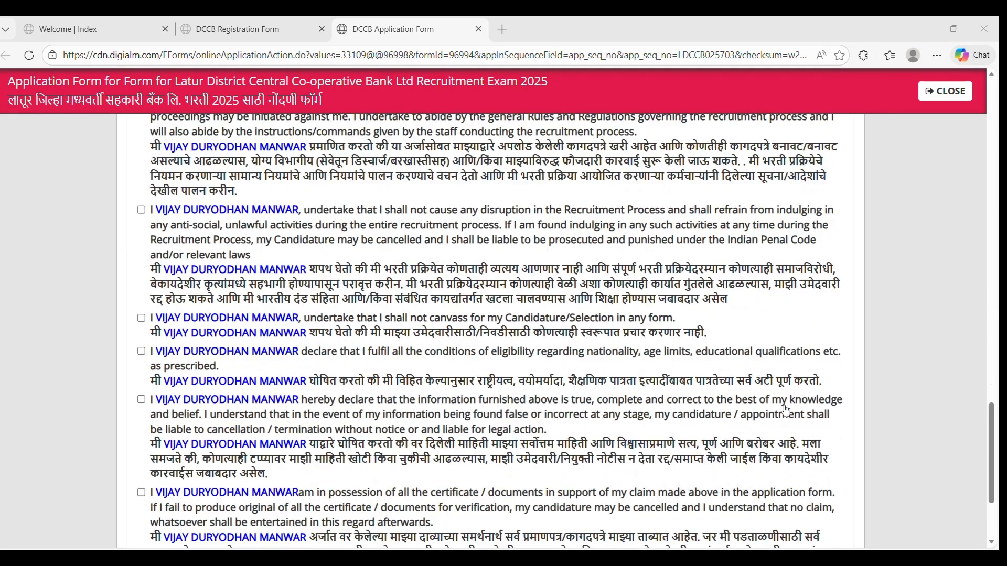
scroll(786, 410, up, 8)
scroll(785, 410, down, 2)
scroll(786, 411, up, 1)
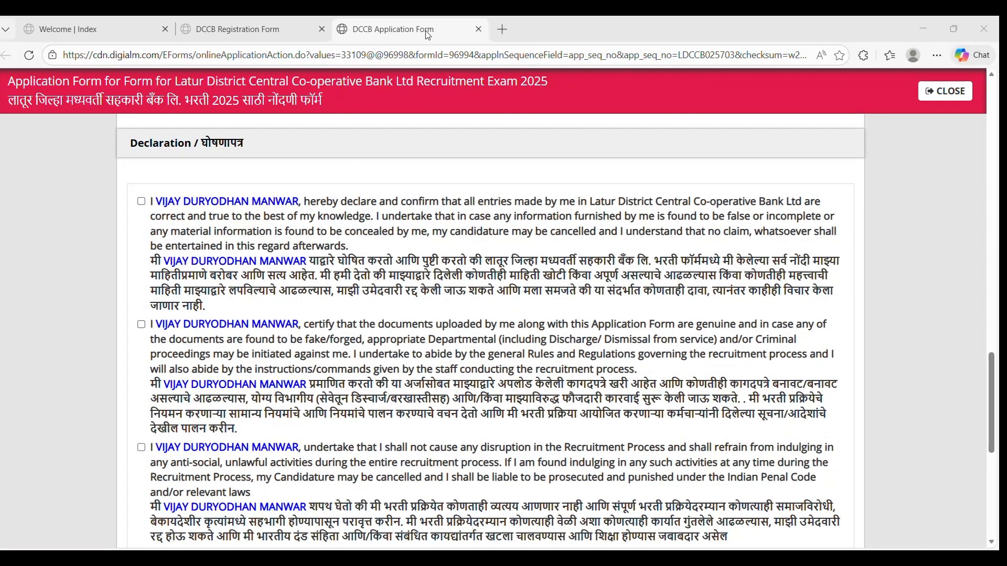
click(141, 201)
click(141, 325)
click(141, 447)
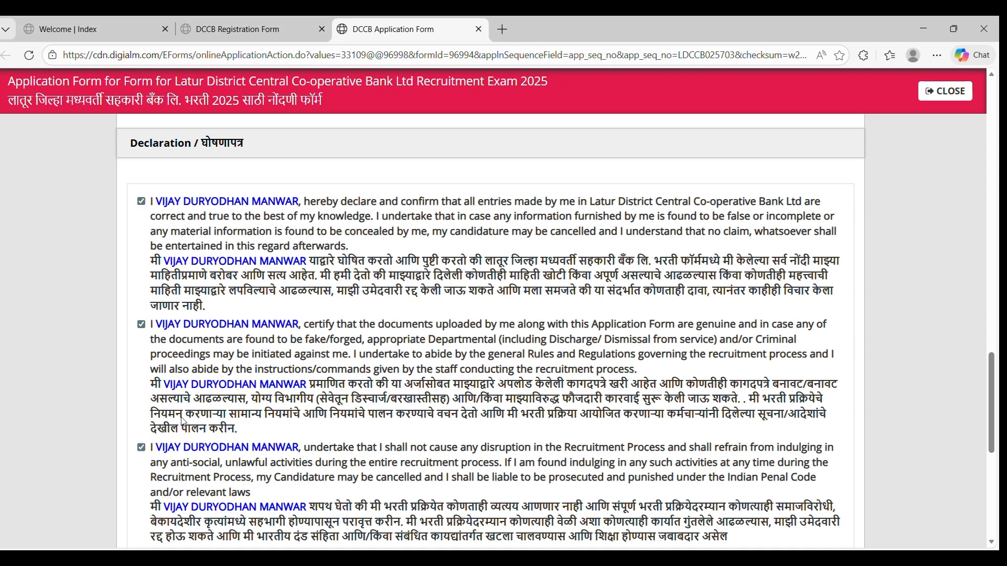
Tick the canvassing, eligibility, true information and certificates declarations, then preview the application.
scroll(399, 81, down, 6)
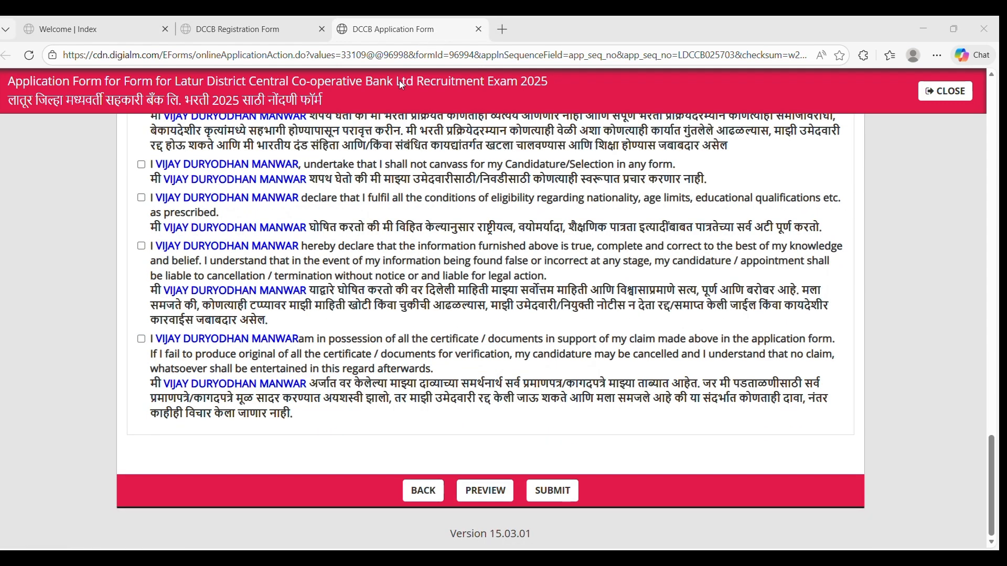
click(142, 165)
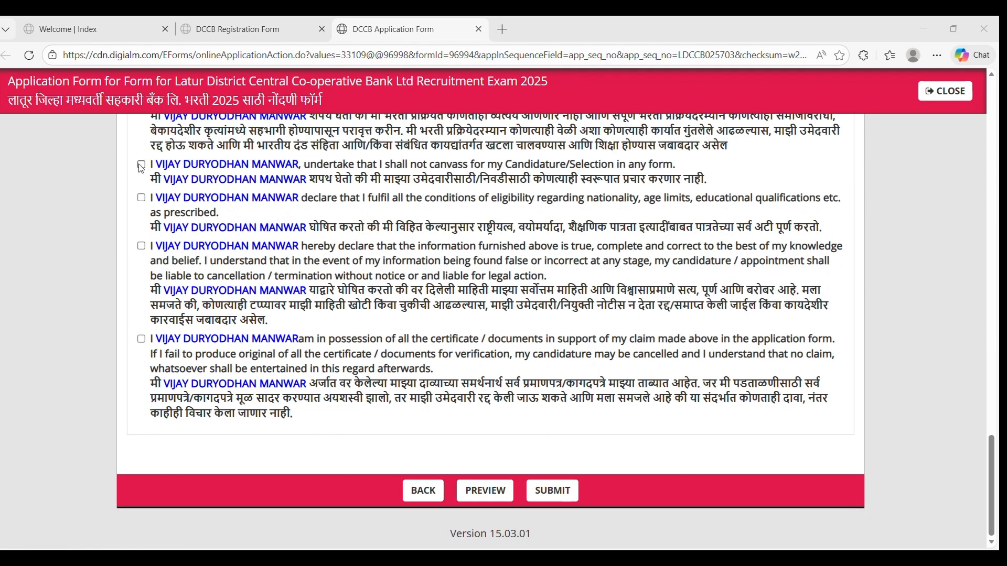
click(141, 198)
click(141, 246)
click(141, 338)
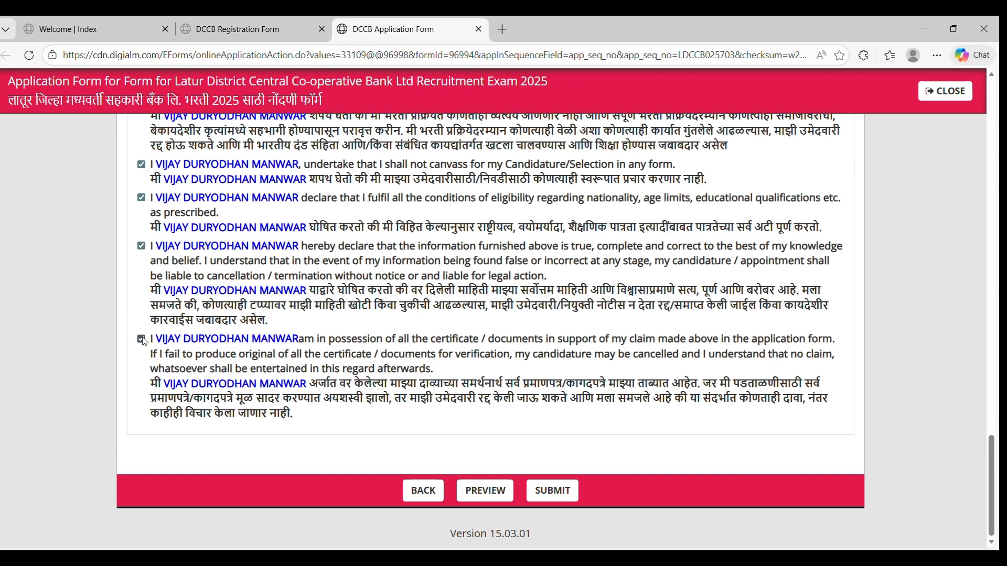
click(484, 491)
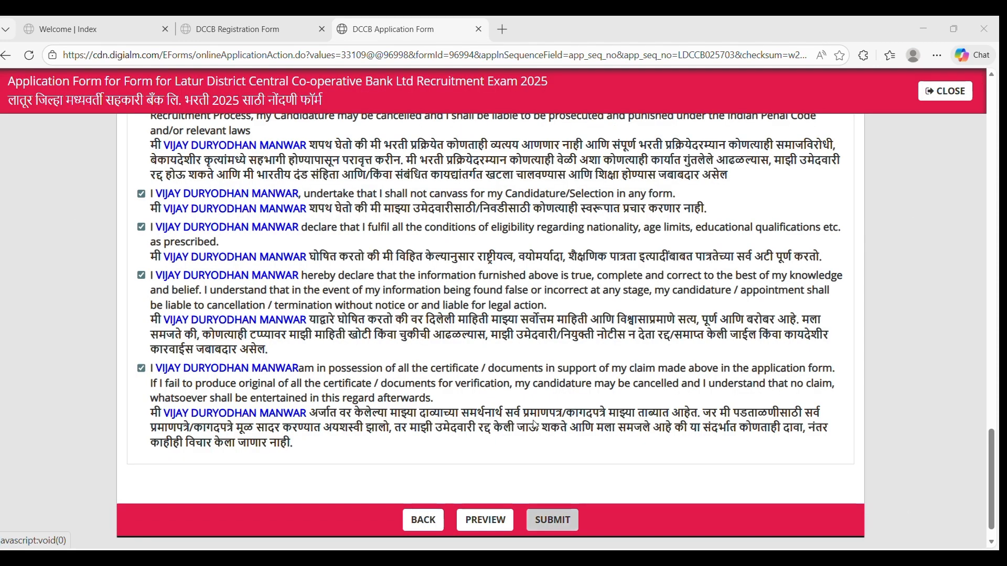
scroll(426, 58, down, 1)
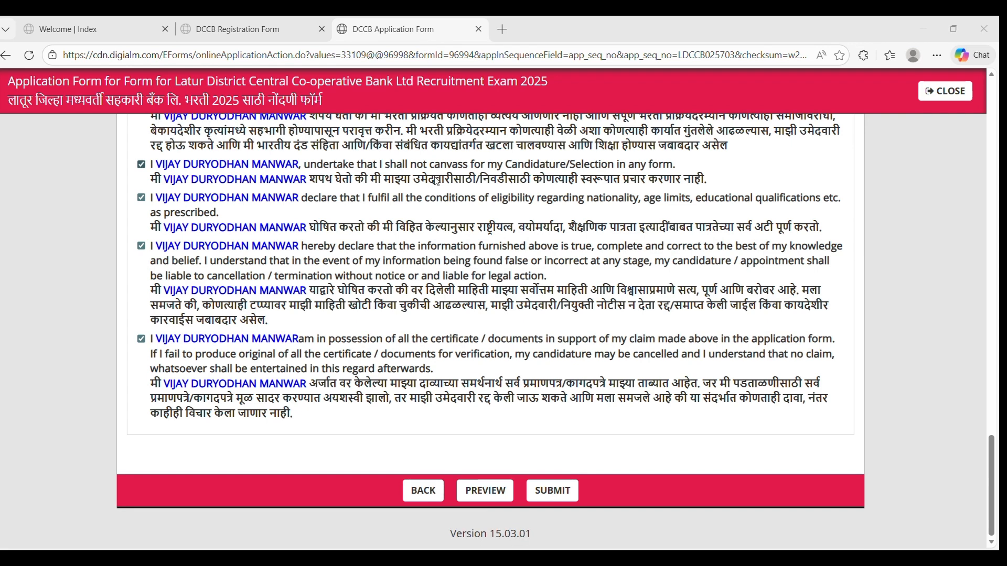
scroll(427, 151, up, 2)
scroll(435, 84, down, 1)
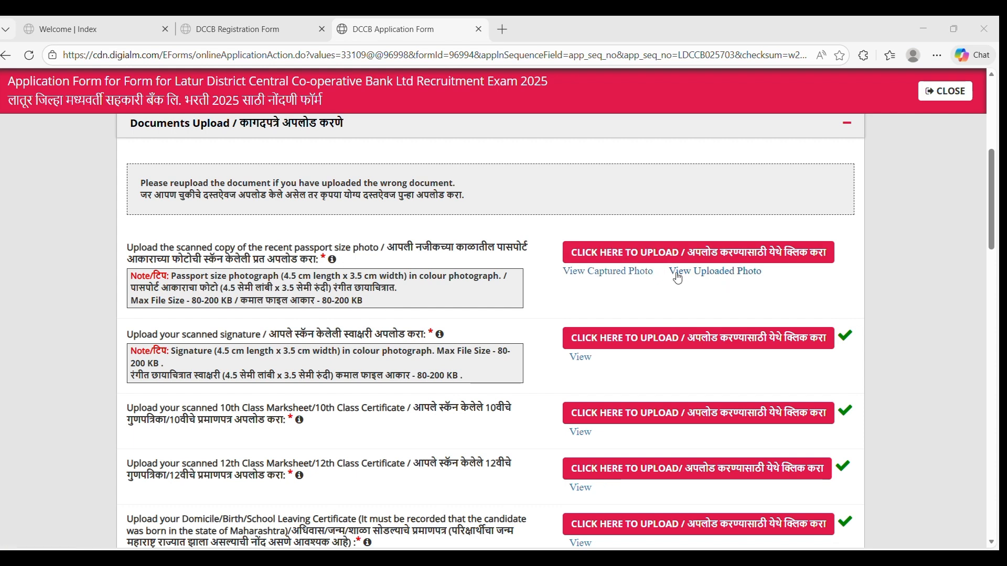
scroll(445, 189, down, 1)
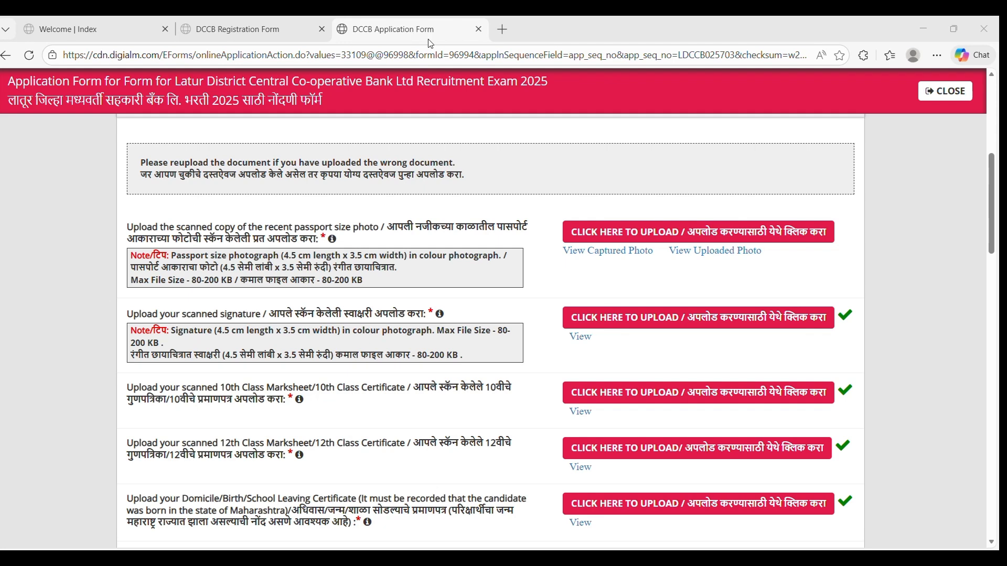
key(End)
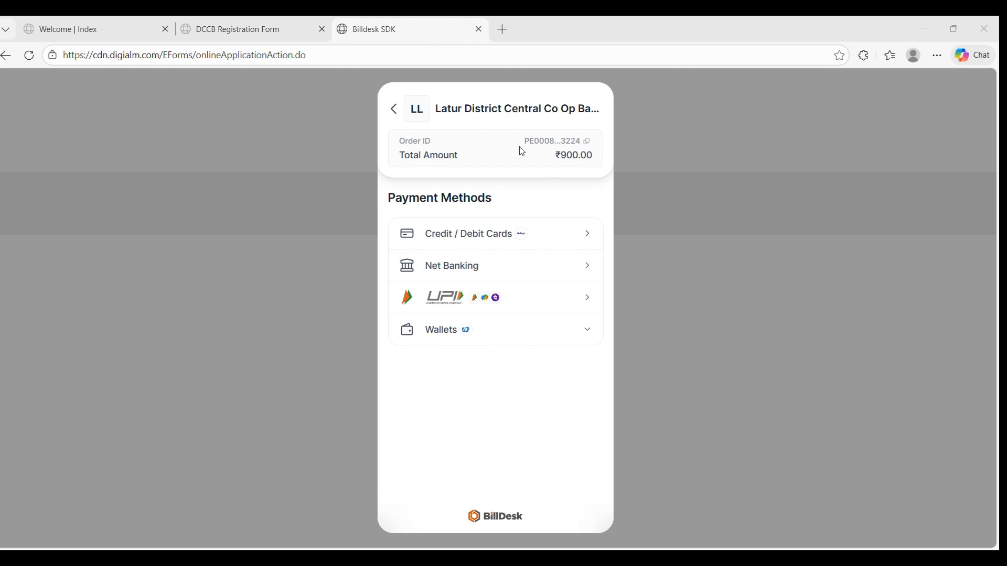
Choose UPI for the ₹900.00 fee and display the full payment QR code.
click(483, 310)
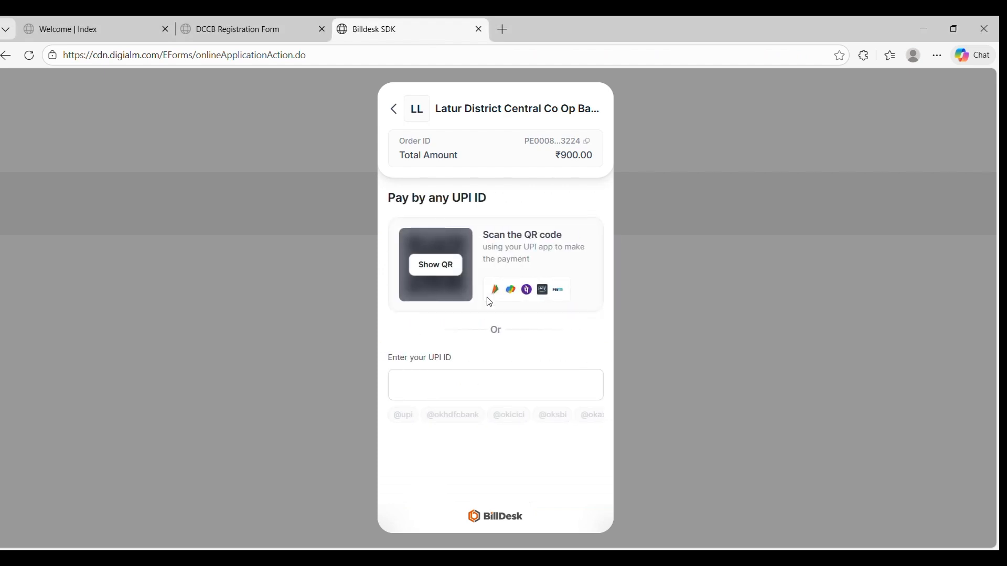
click(445, 268)
click(446, 268)
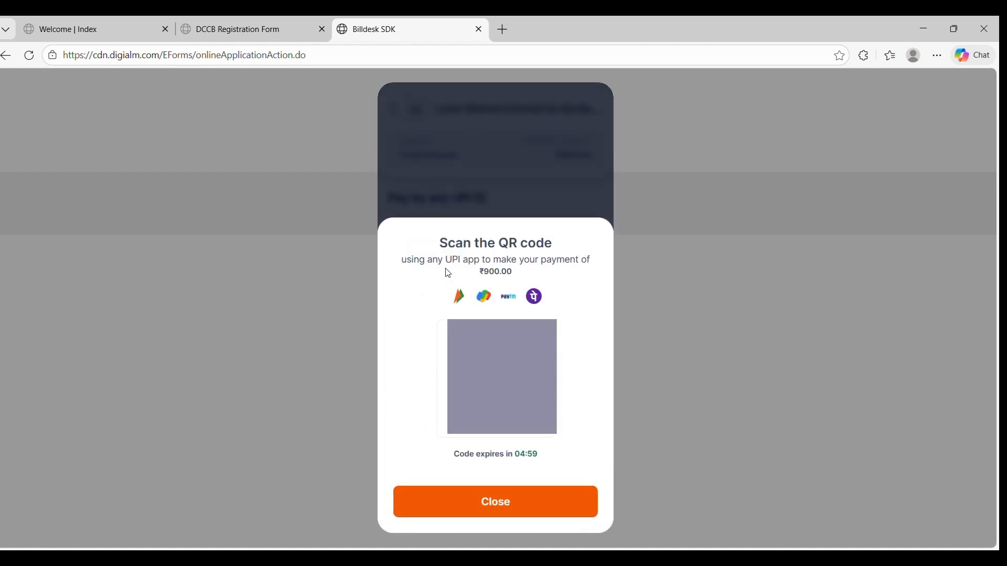